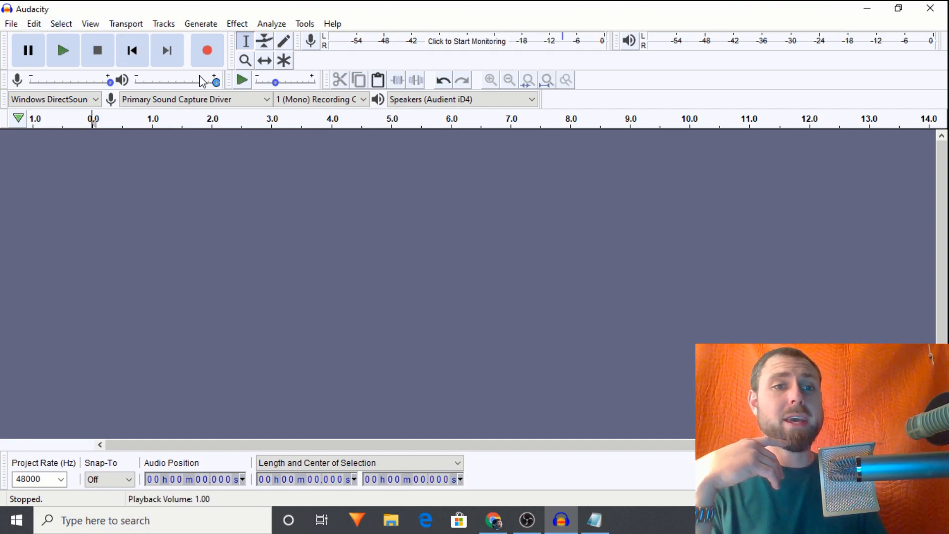
Step: Record a voice clip of about 14 seconds on a new mono track and return to its start
click(206, 52)
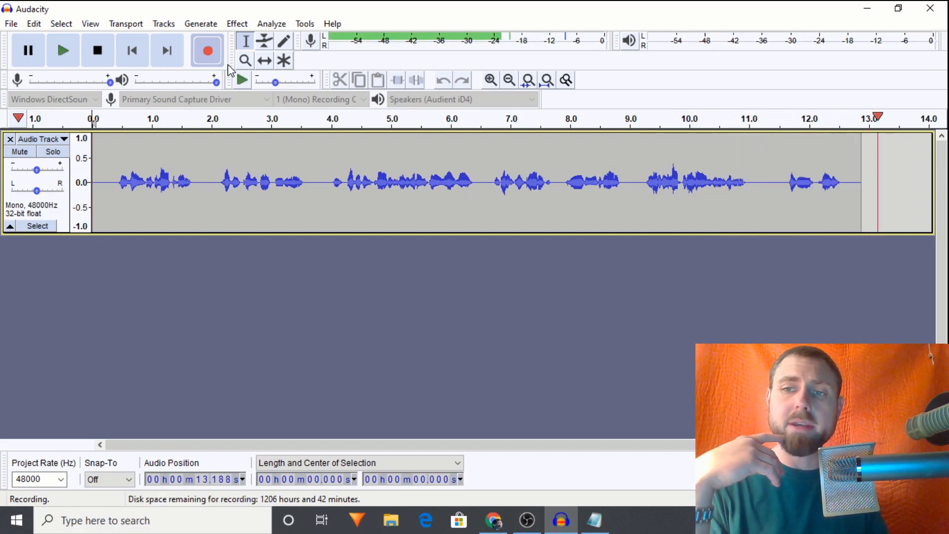
key(space)
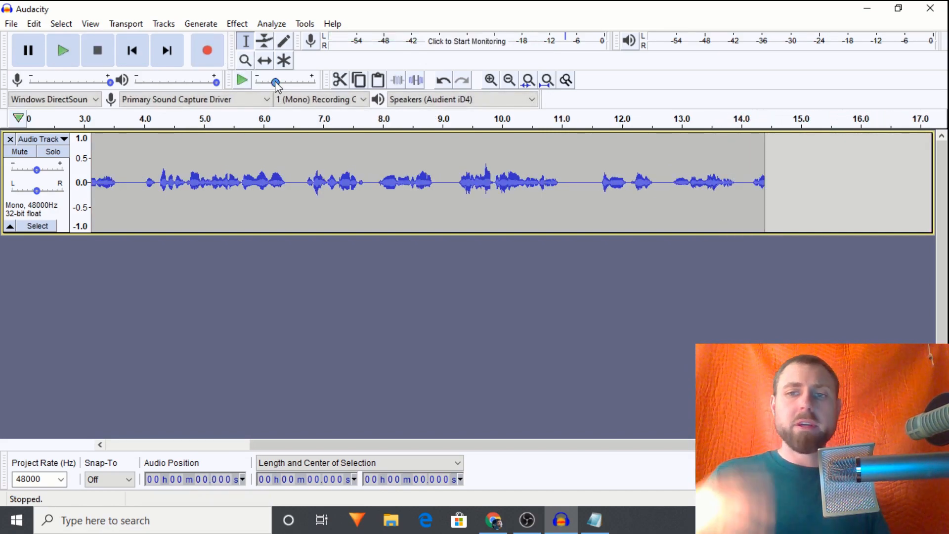
drag(251, 444, 74, 443)
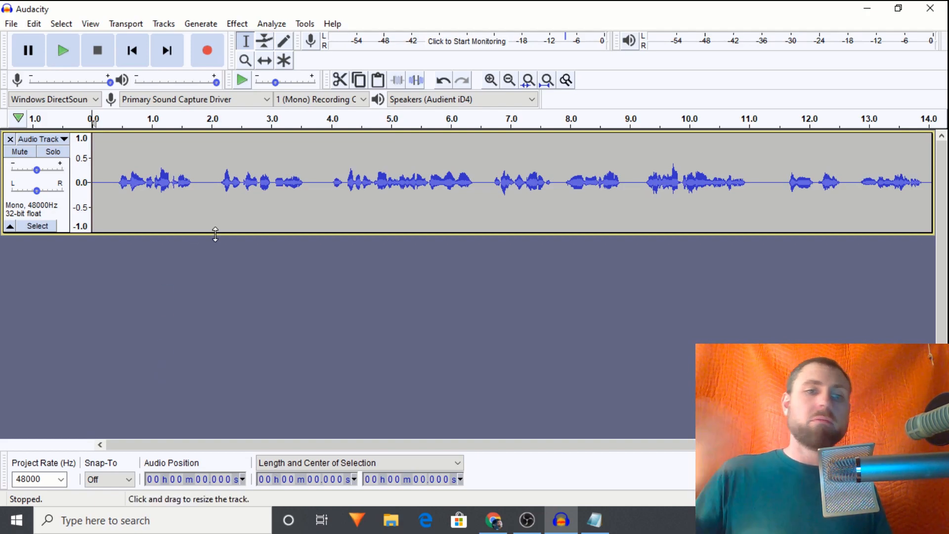
Step: Silence the opening phrase of the recording, from 0 to about 2.07 seconds
drag(200, 188, 92, 173)
drag(215, 192, 92, 188)
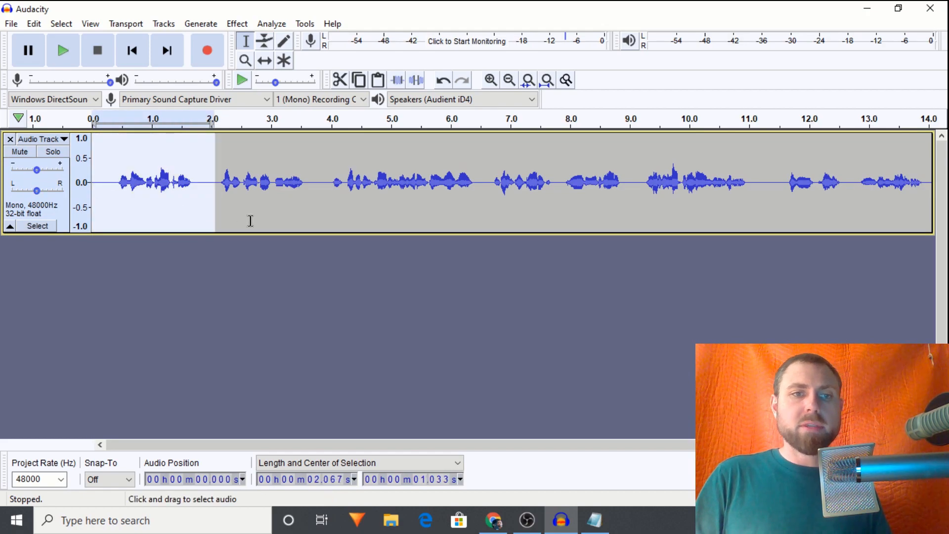
click(423, 83)
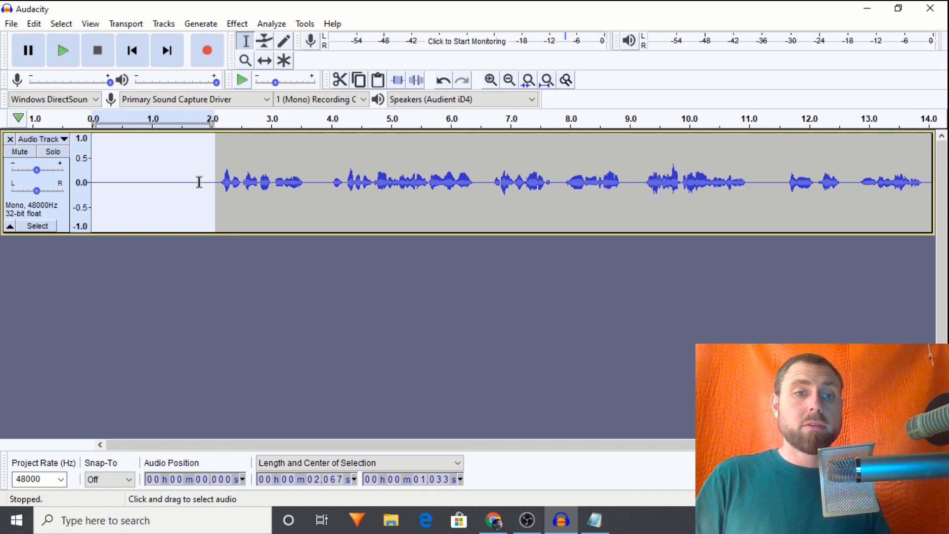
Step: Cut the silent opening, about 1.72 seconds long, from the start of the track
drag(200, 180, 92, 188)
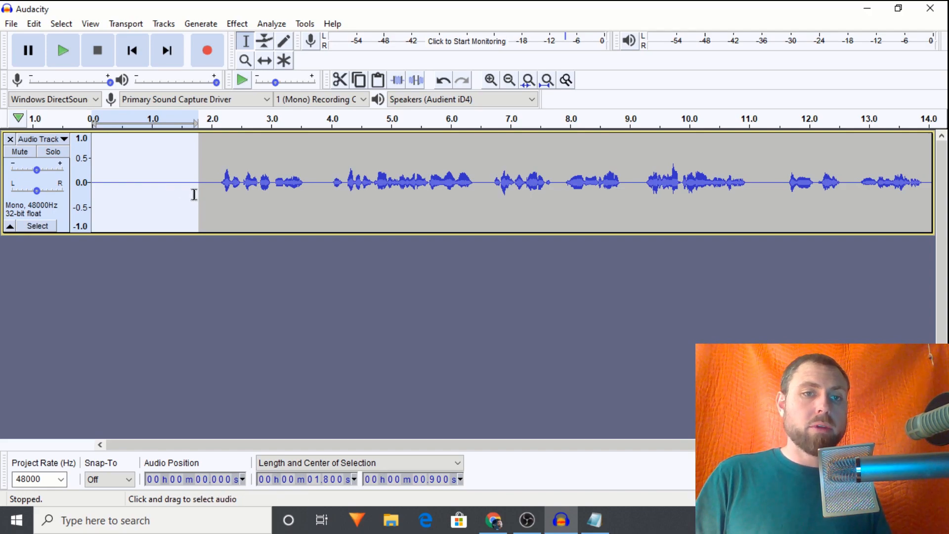
drag(193, 195, 92, 195)
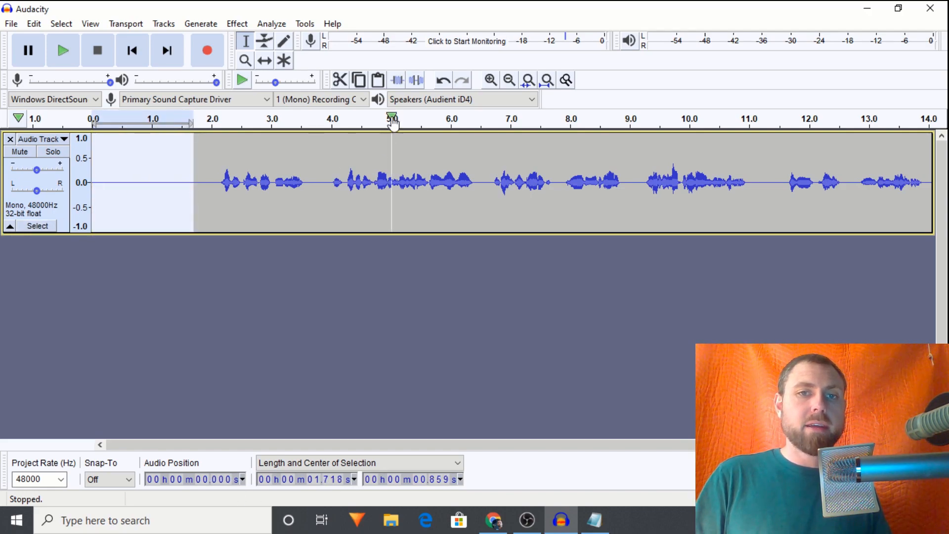
click(339, 80)
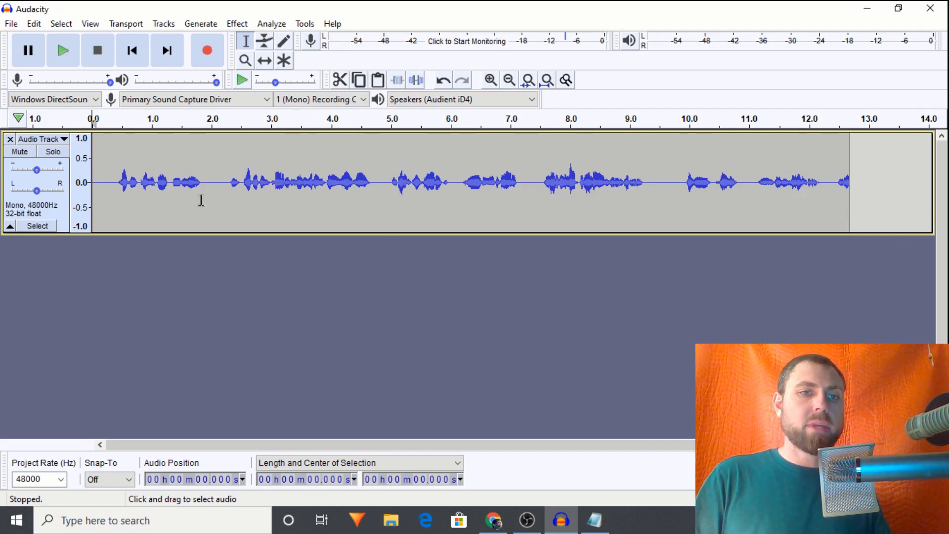
Step: Copy the first phrase, about 1.44 seconds long, and paste it into the gap at about 9.65 seconds
drag(202, 200, 116, 208)
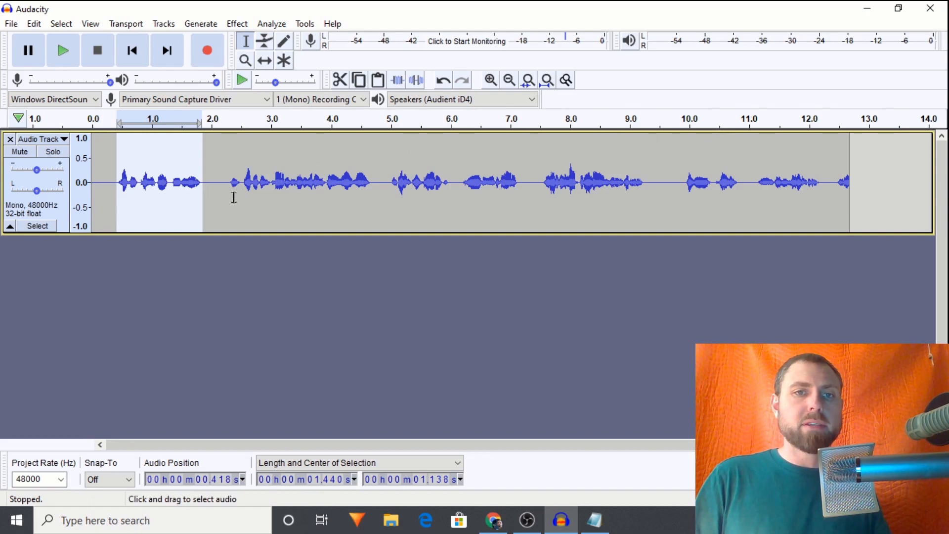
click(359, 80)
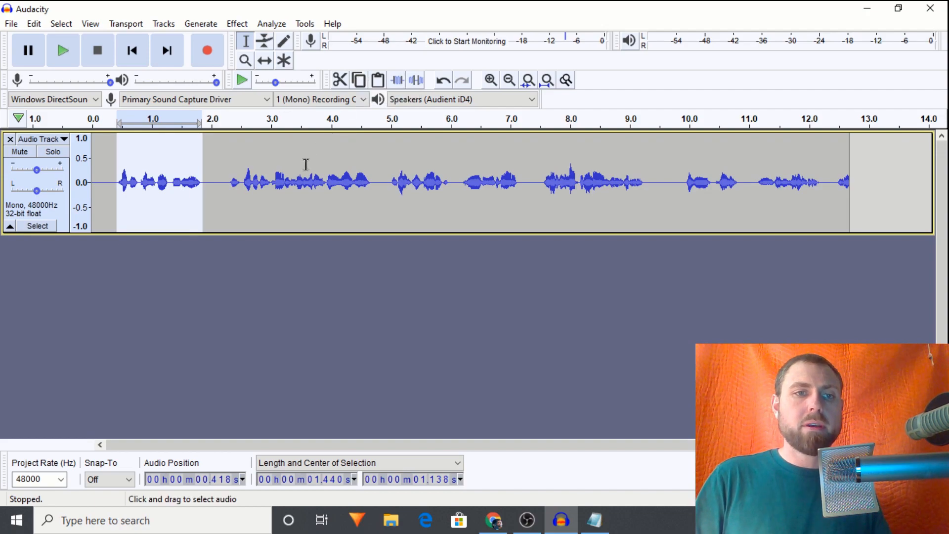
click(668, 188)
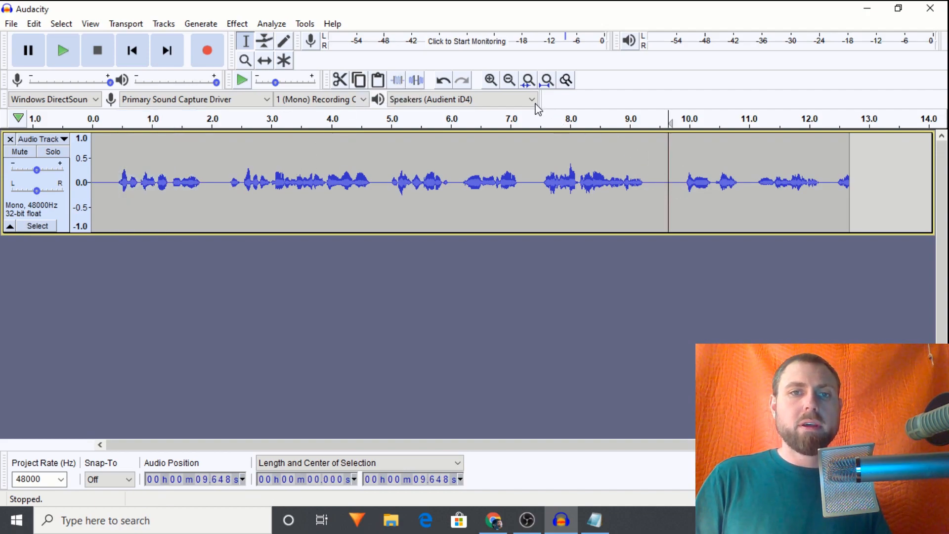
click(378, 82)
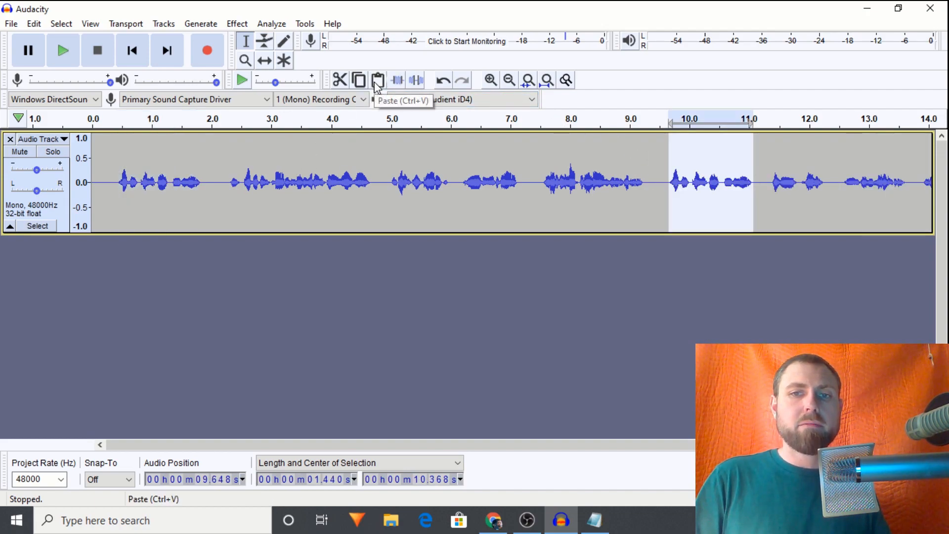
Step: Cut the first phrase from about 0.3 to 1.9 seconds and silence the section from about 0.6 to 3.1 seconds
drag(205, 196, 112, 198)
click(340, 81)
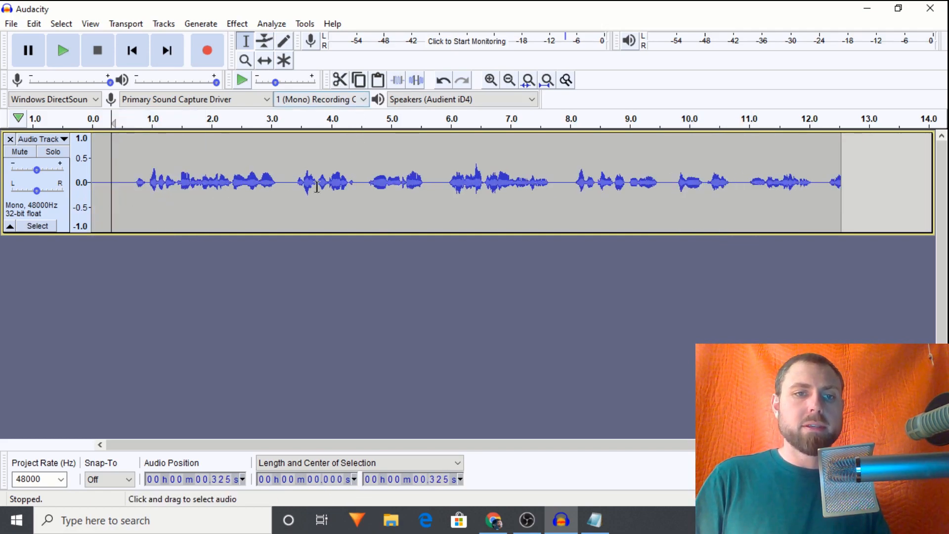
drag(278, 190, 151, 200)
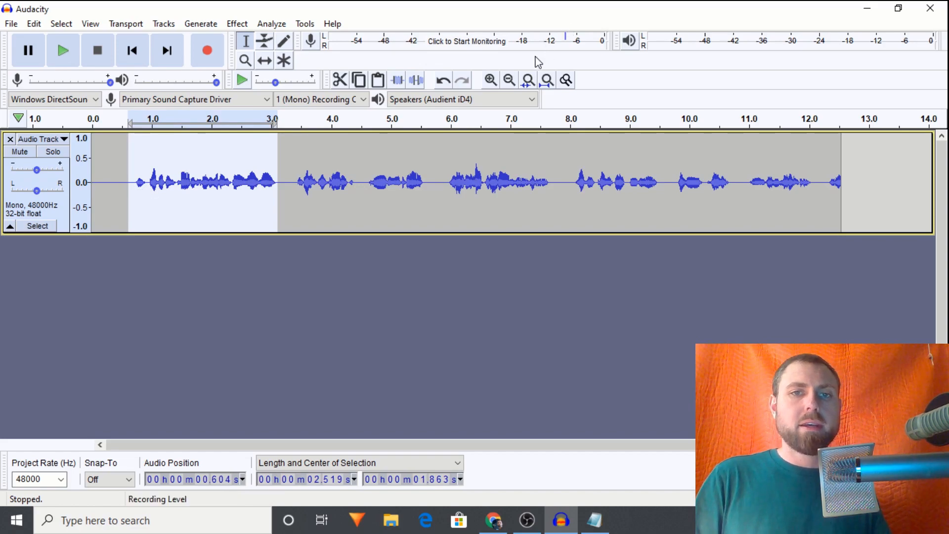
click(413, 81)
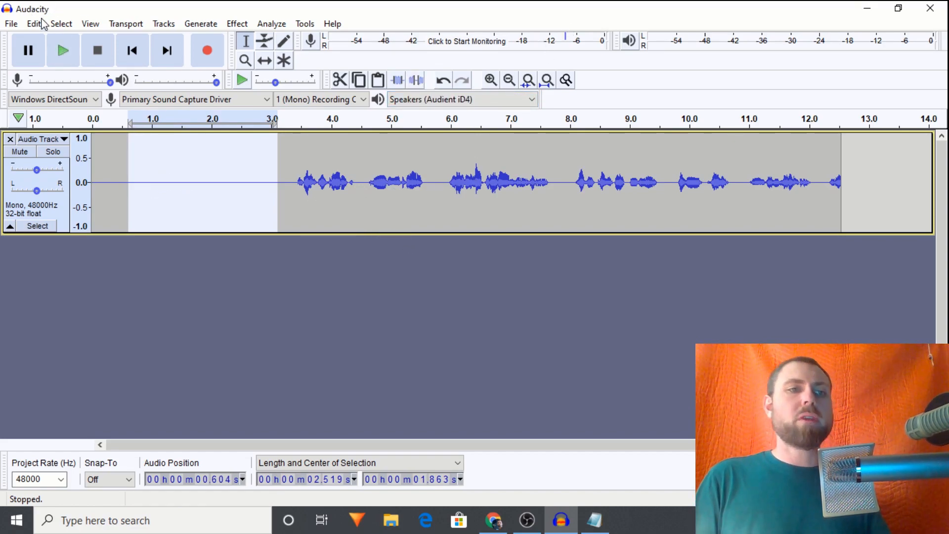
Step: Undo the last four edits: the second silence, the second cut, the paste and the first cut
click(34, 23)
click(47, 40)
click(34, 23)
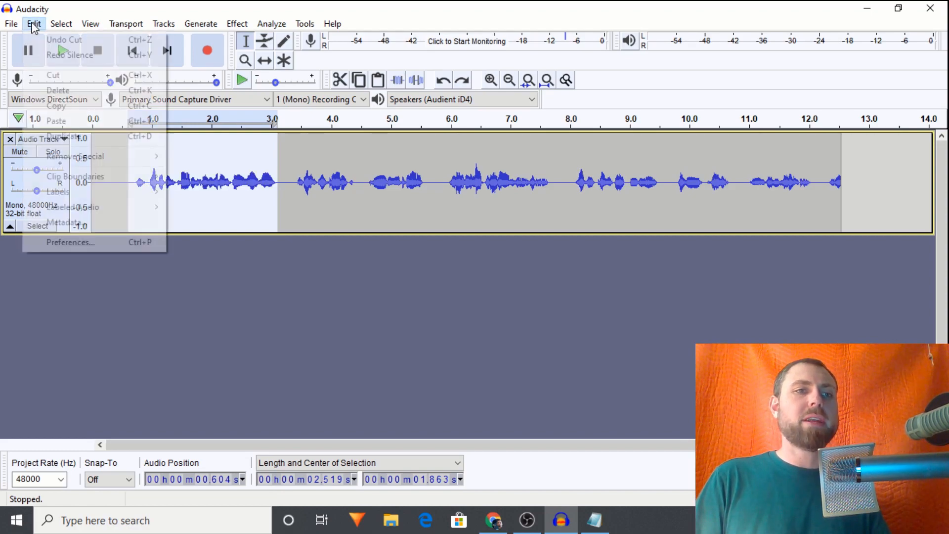
click(55, 40)
click(33, 25)
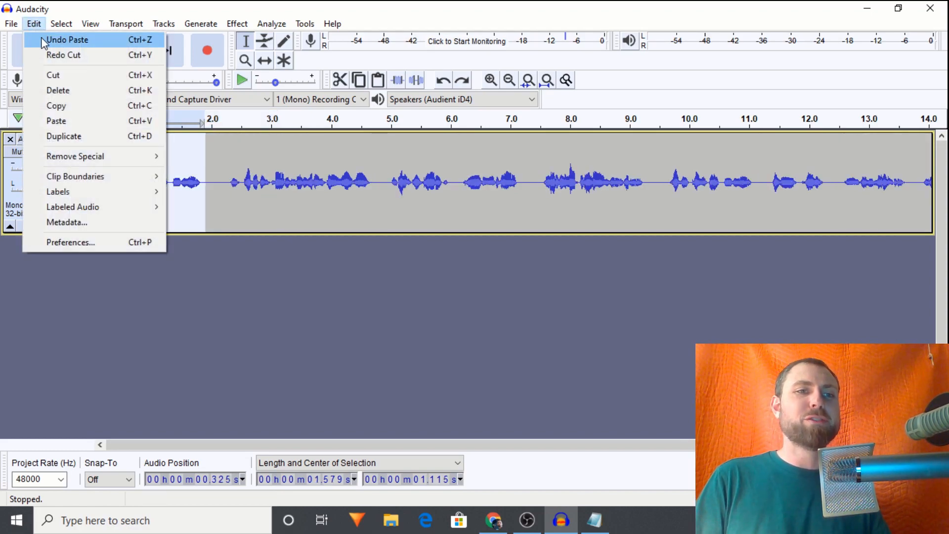
click(41, 39)
click(34, 23)
click(53, 42)
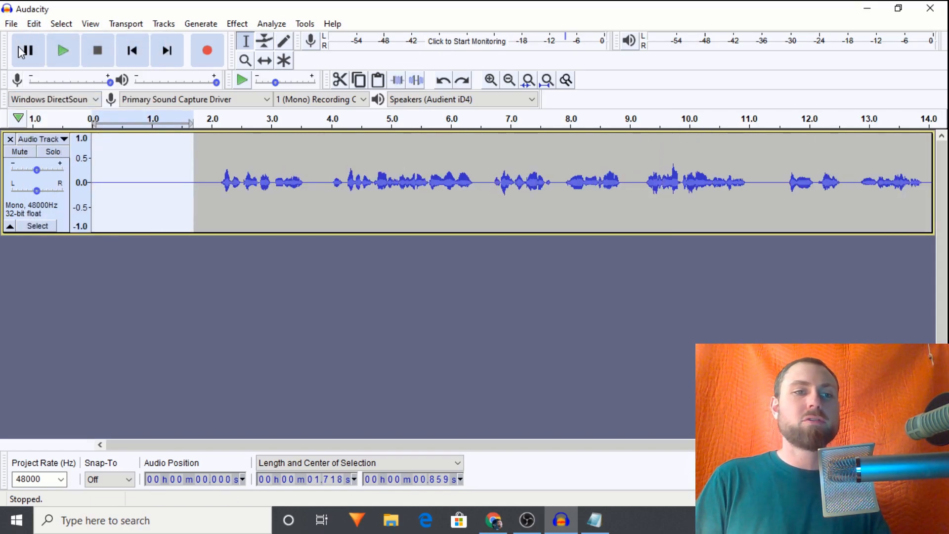
Step: Redo the cut of the silent opening
click(34, 23)
mouse_move(4, 23)
mouse_move(44, 23)
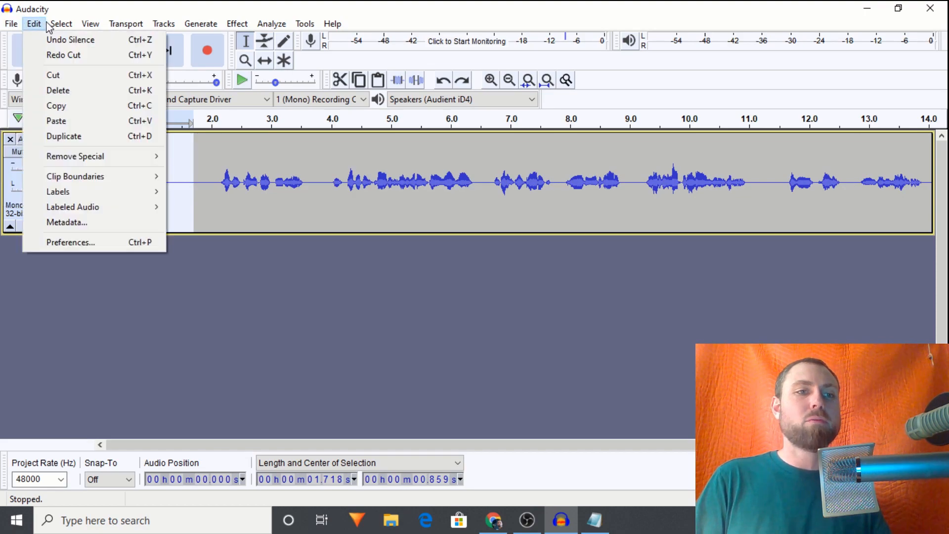
click(45, 55)
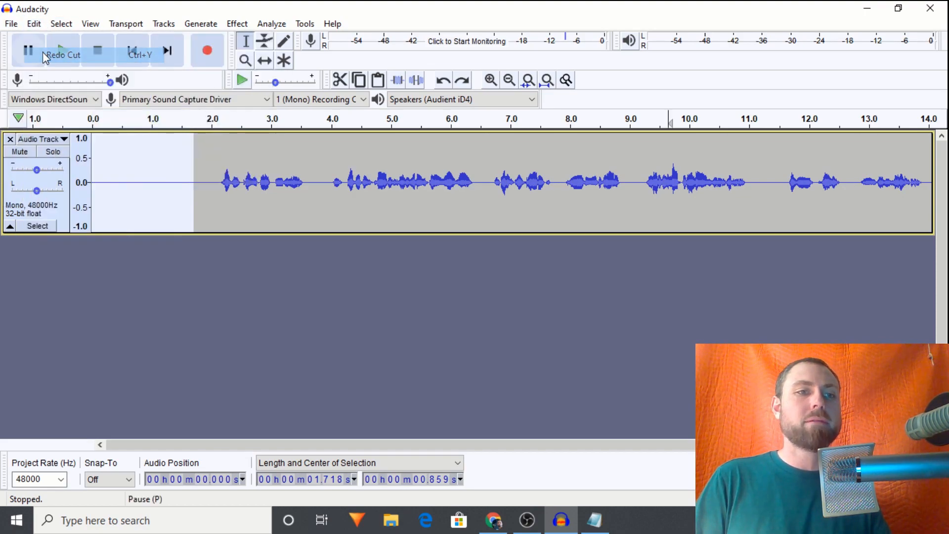
Step: Undo the redone cut and the silencing of the opening phrase
click(29, 27)
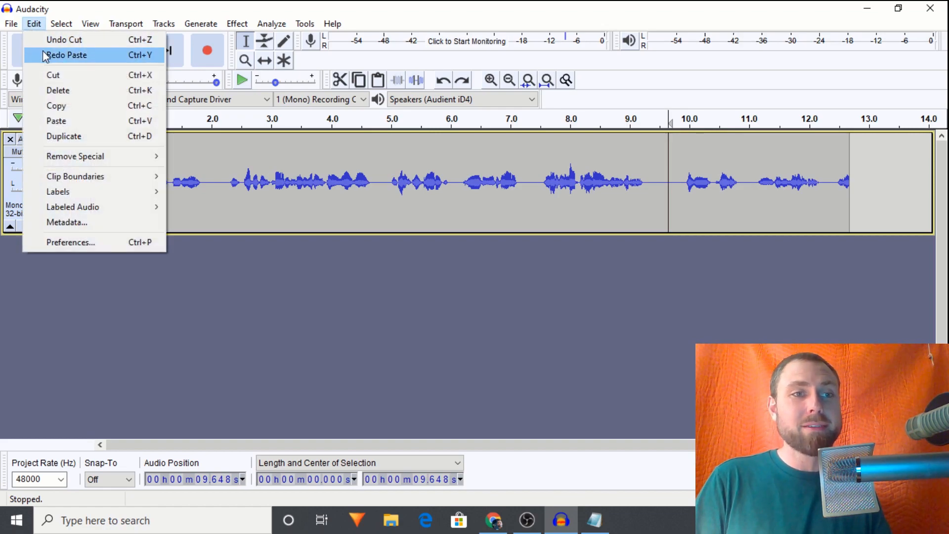
click(50, 40)
click(33, 23)
click(50, 39)
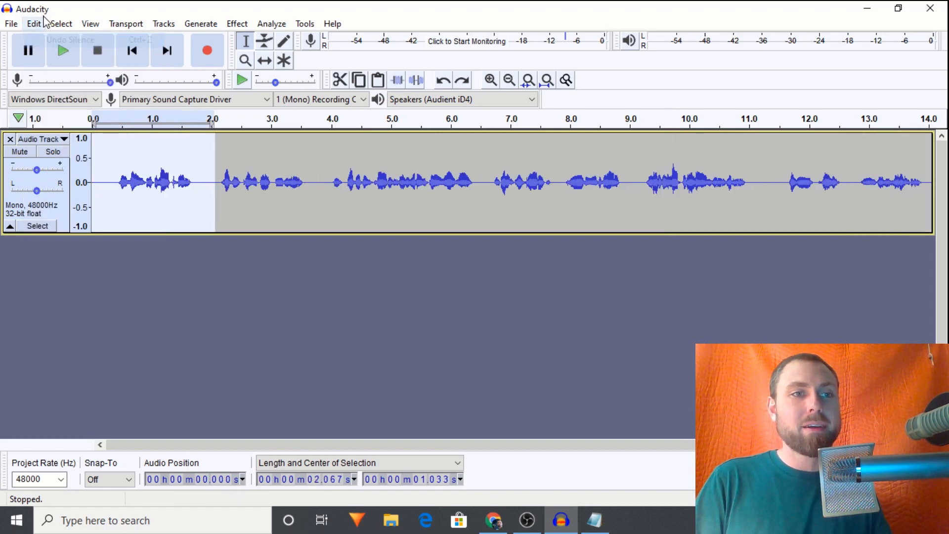
click(35, 23)
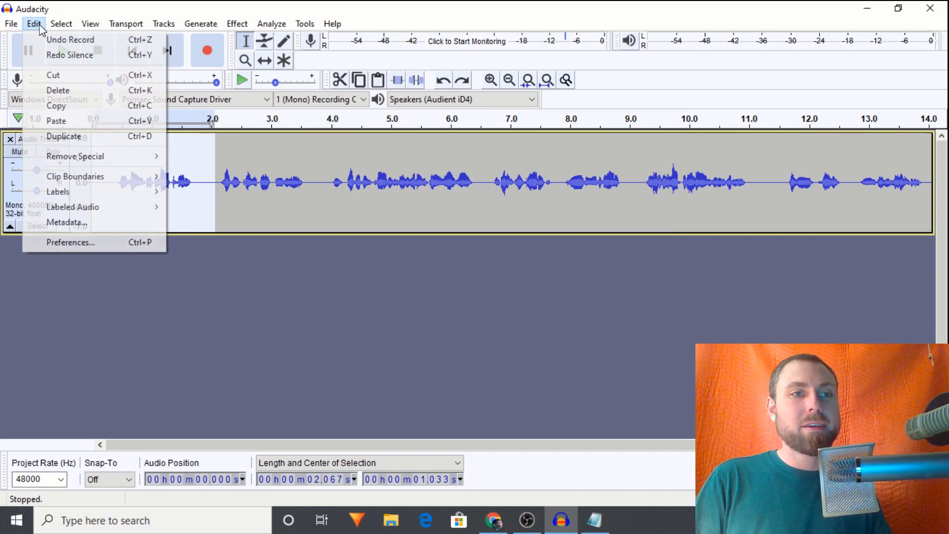
click(186, 275)
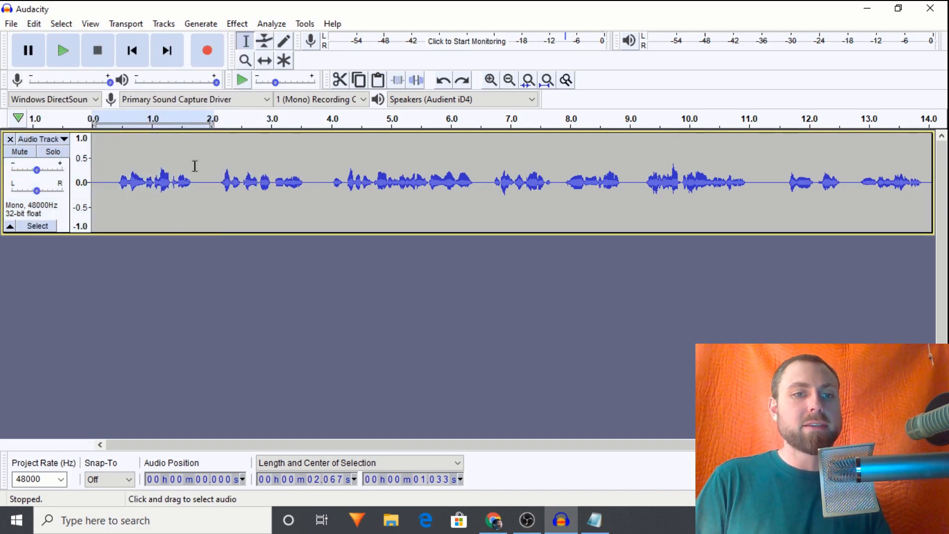
Step: Open the Keyboard preferences and look through the key bindings assigned to the commands
click(34, 25)
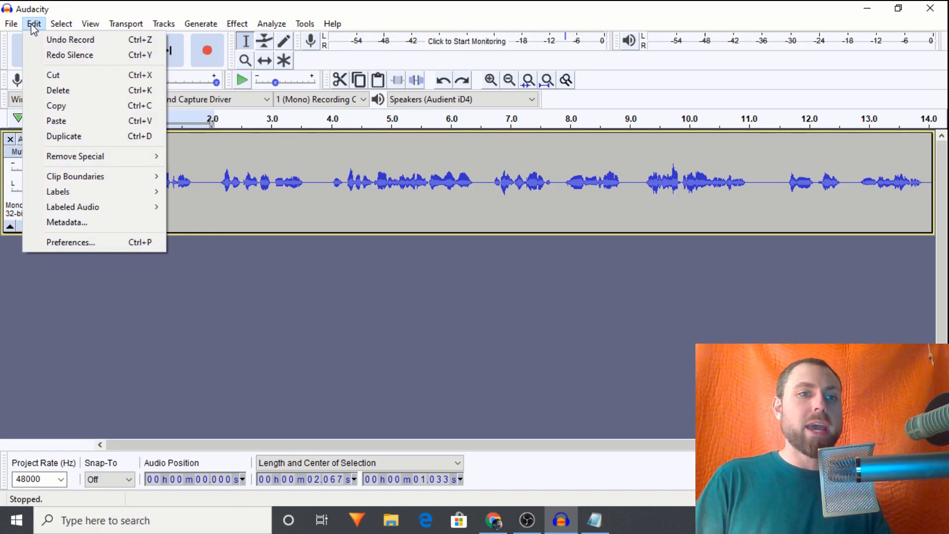
click(88, 246)
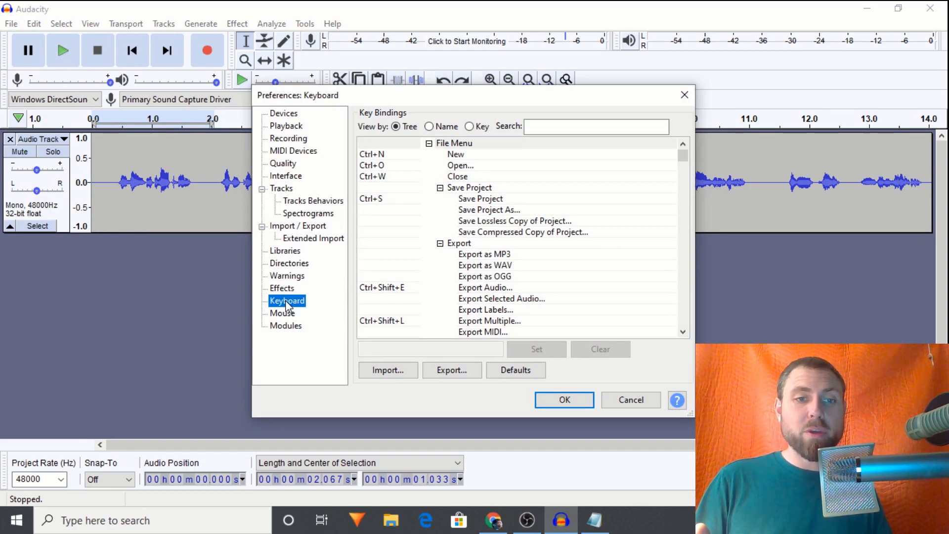
scroll(509, 164, down, 4)
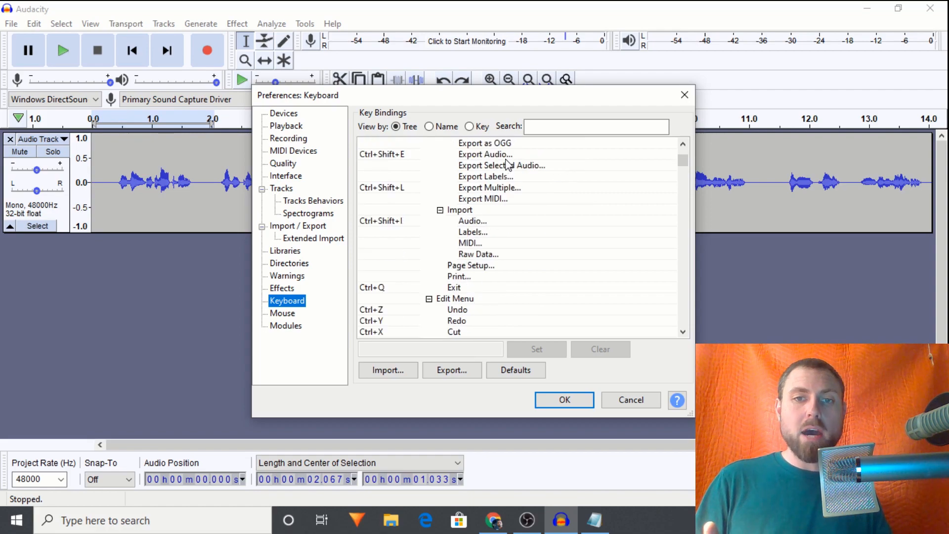
scroll(509, 165, up, 4)
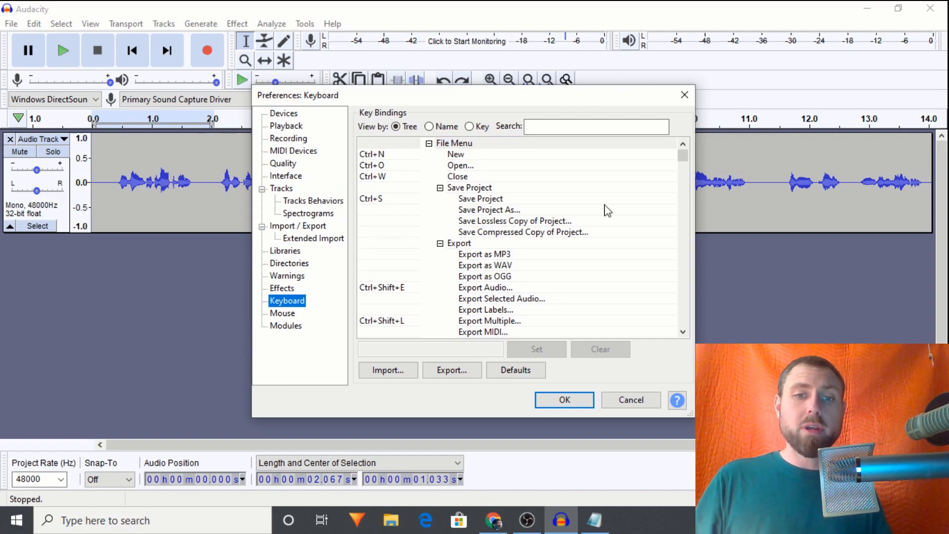
scroll(498, 255, down, 6)
scroll(498, 254, down, 11)
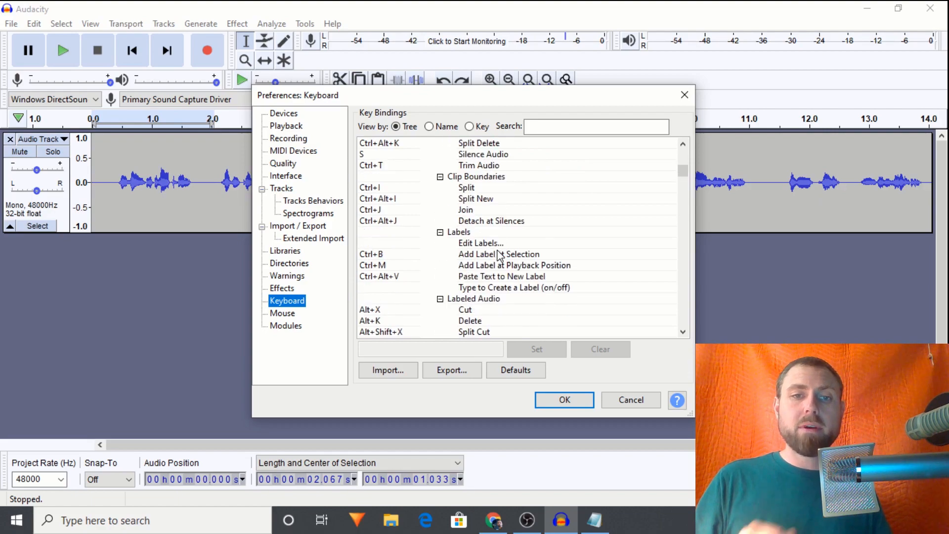
scroll(500, 255, down, 20)
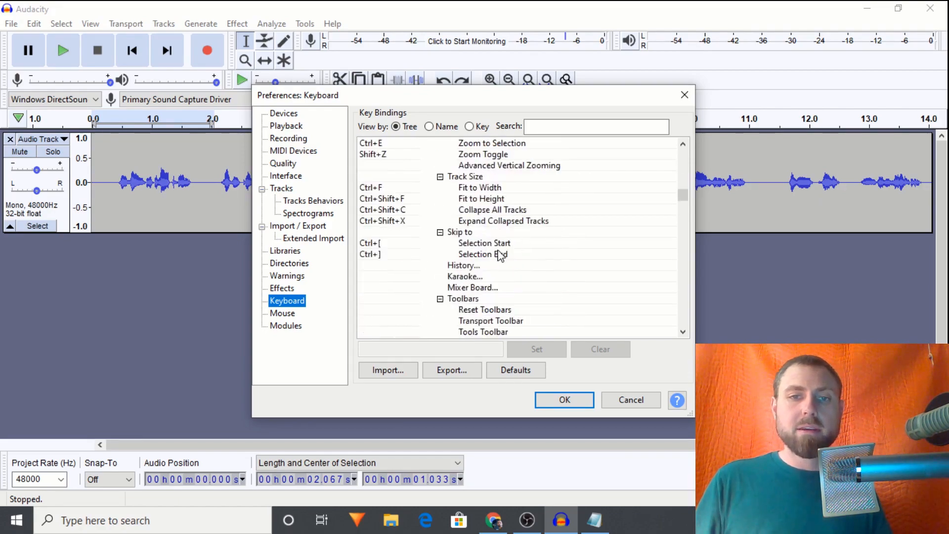
scroll(502, 255, up, 6)
scroll(502, 255, up, 20)
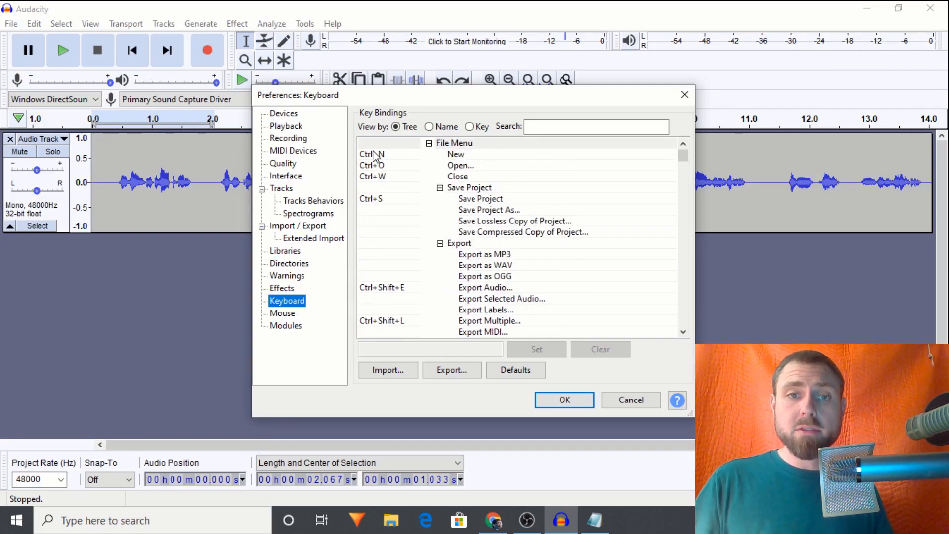
Step: Select the New command's key binding and search the key bindings for "dup"
click(371, 155)
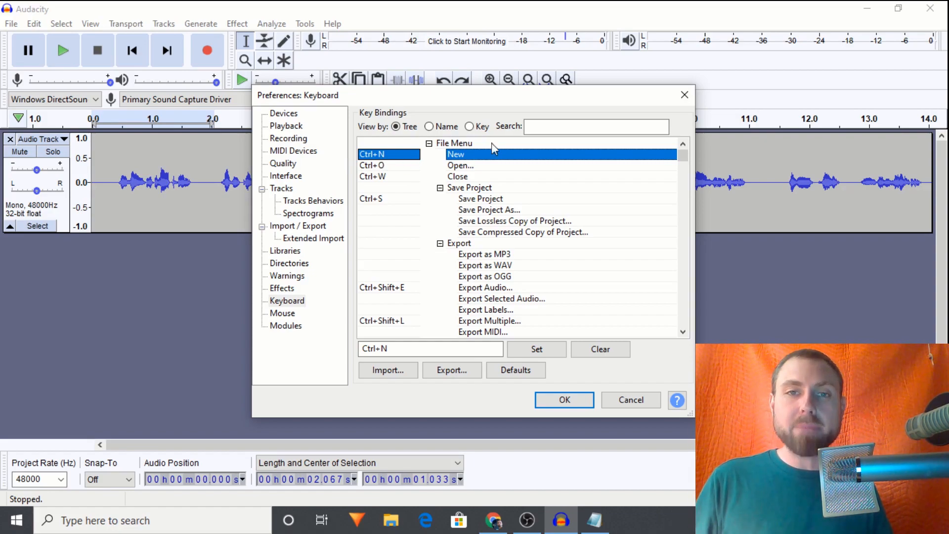
click(304, 300)
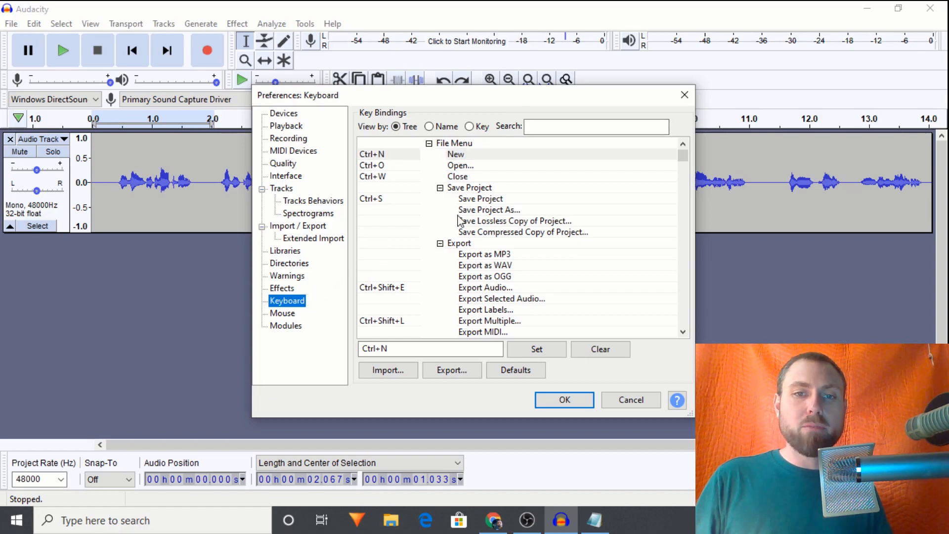
click(560, 127)
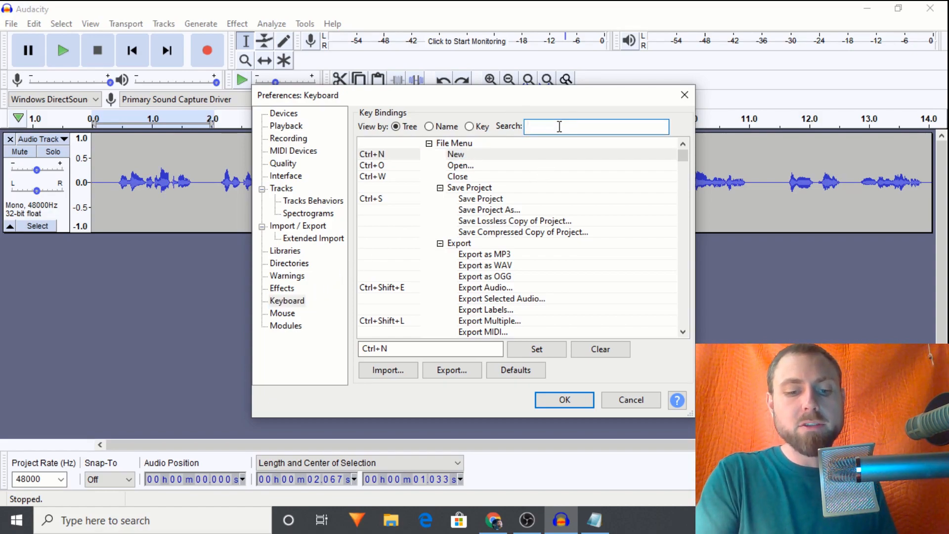
text(dup)
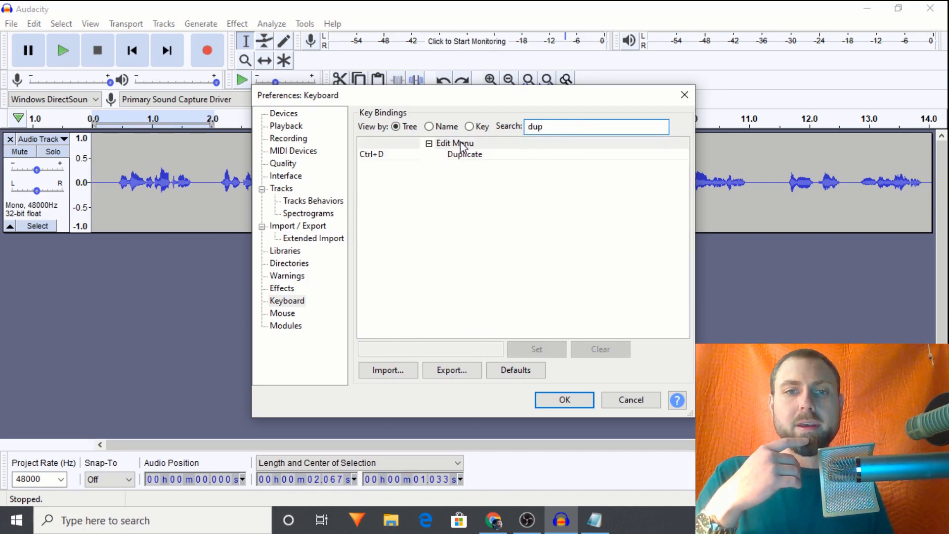
Step: Select the Duplicate command's key binding, then search the key bindings for "cut"
click(466, 159)
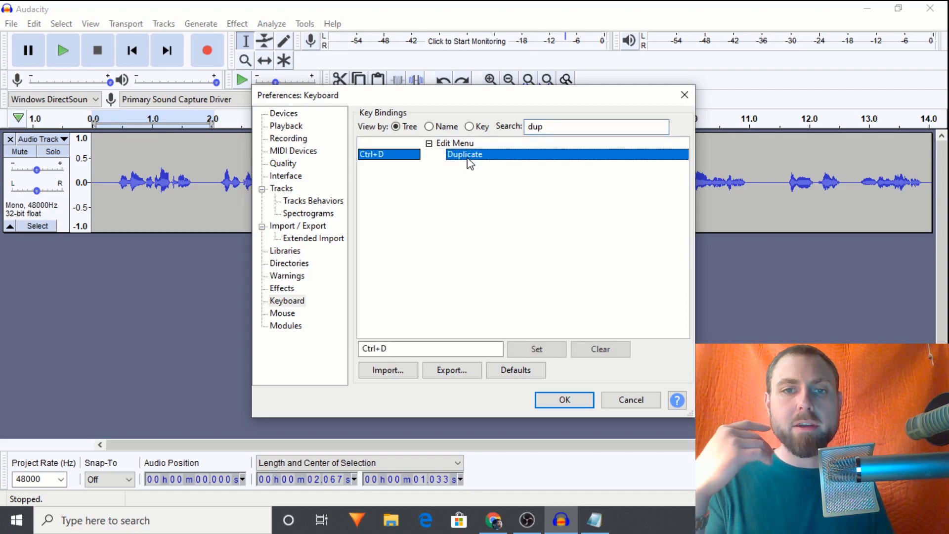
double_click(516, 124)
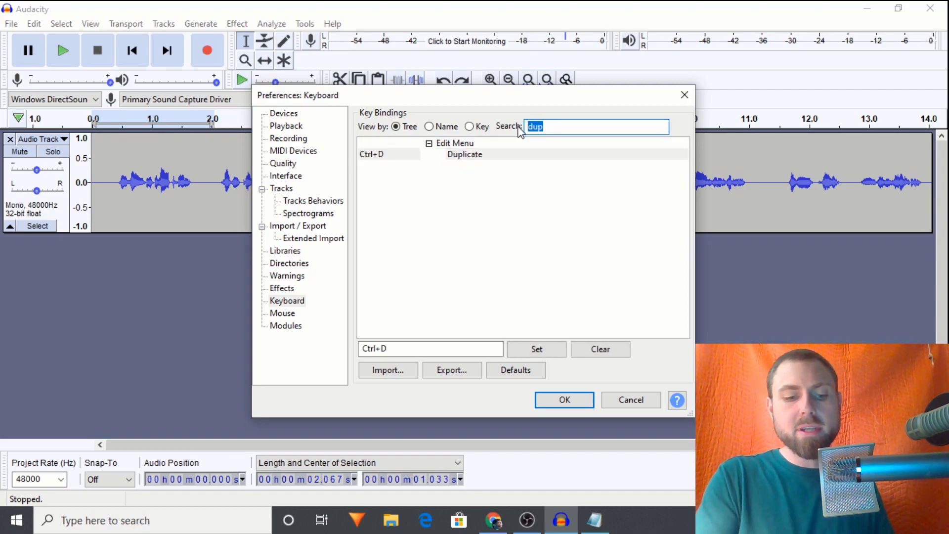
text(cxut)
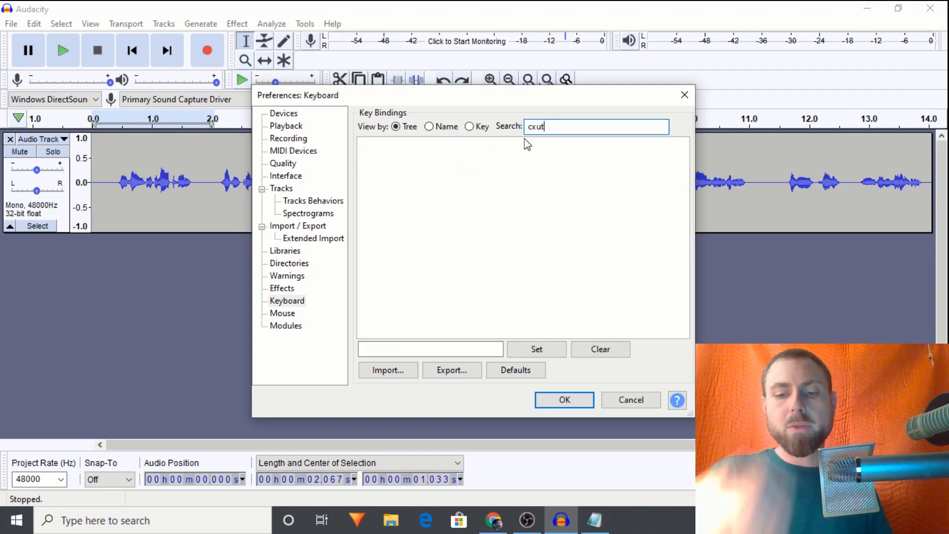
key(BackSpace)
key(BackSpace)
key(BackSpace)
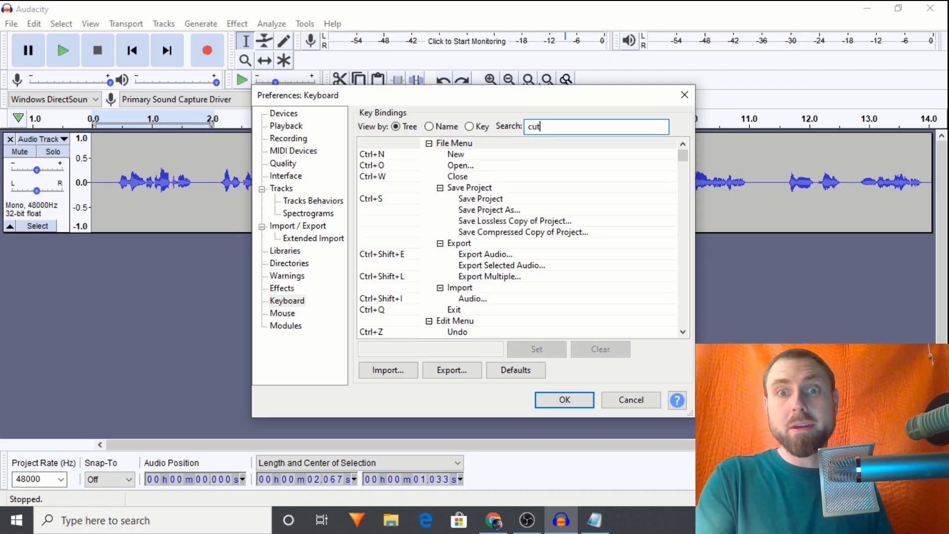
text(ut)
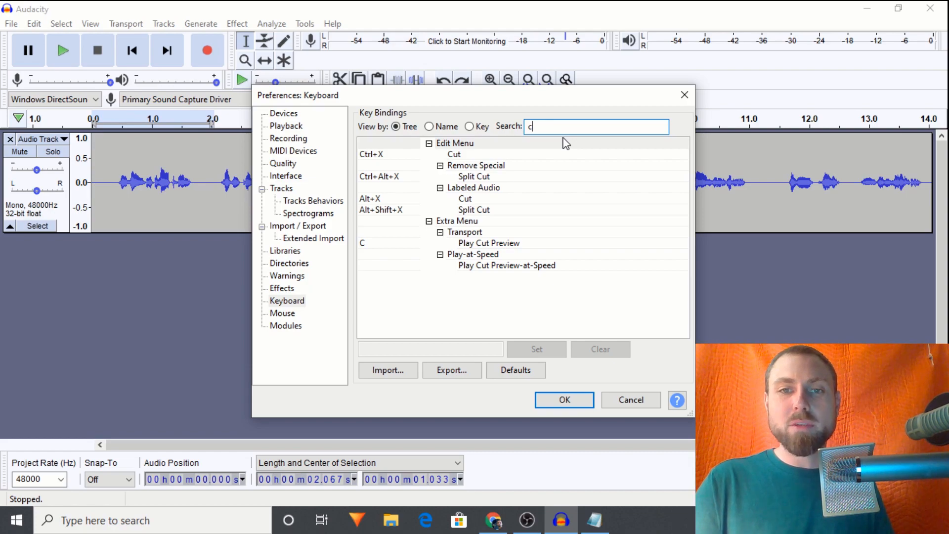
Step: Search the key bindings for "copy" and for "sil"
text(opy)
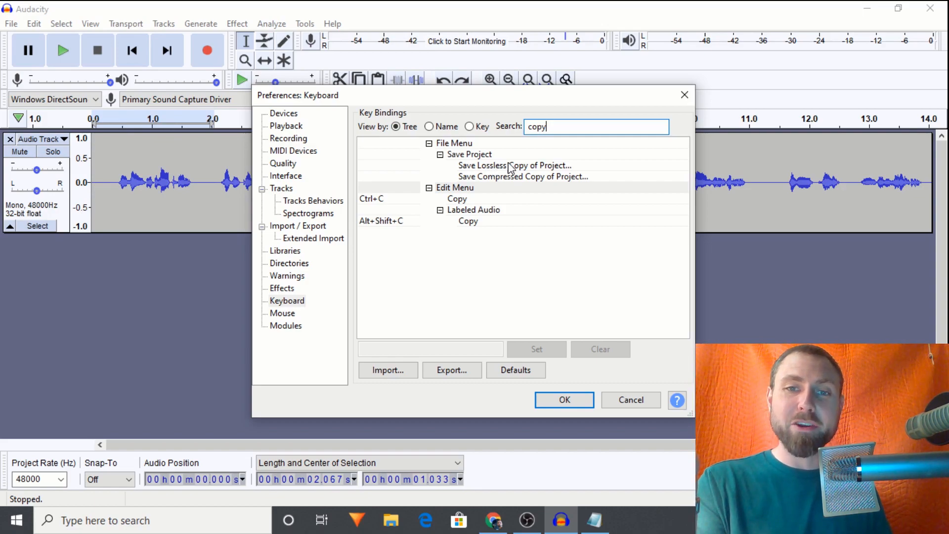
drag(573, 128, 521, 125)
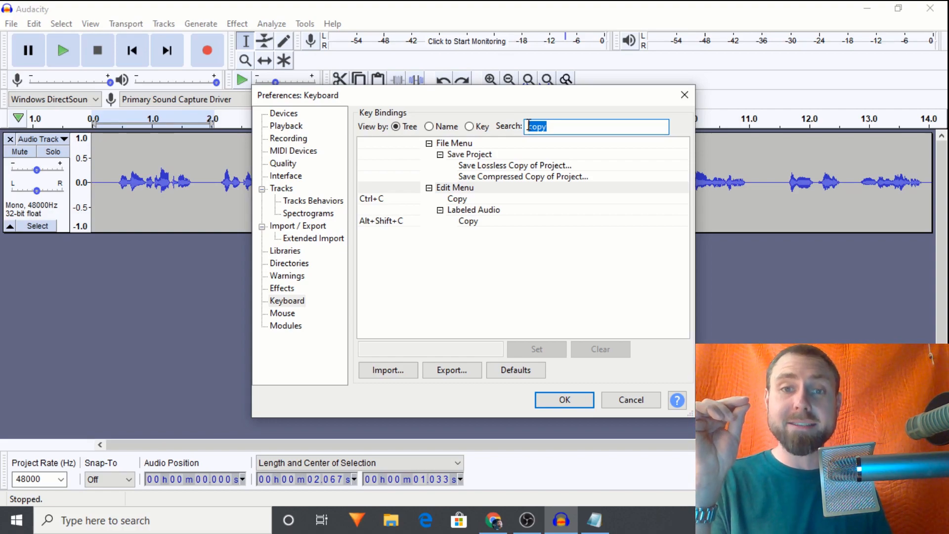
text(sil)
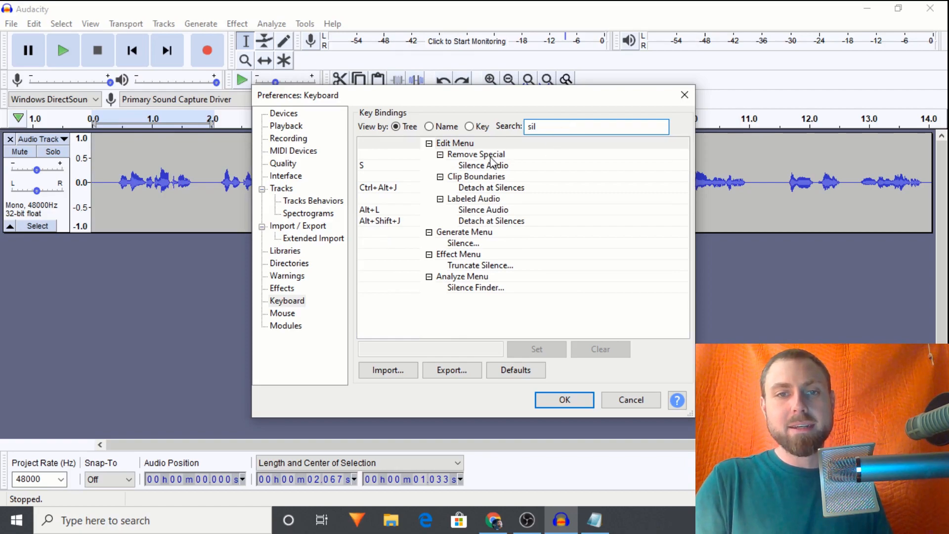
Step: Select the Silence Audio command under Remove Special, try Ctrl+W as its shortcut, re-enter S and accept the preferences
click(485, 167)
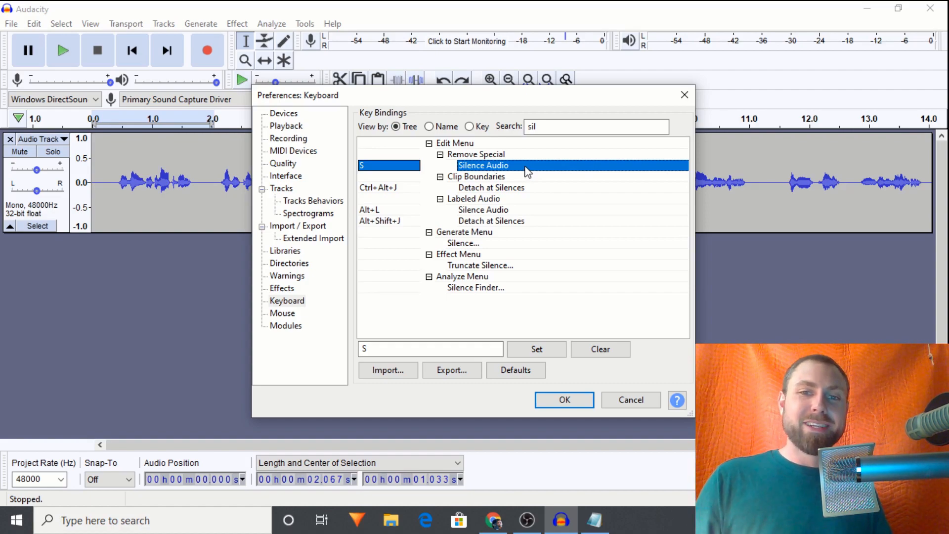
click(388, 349)
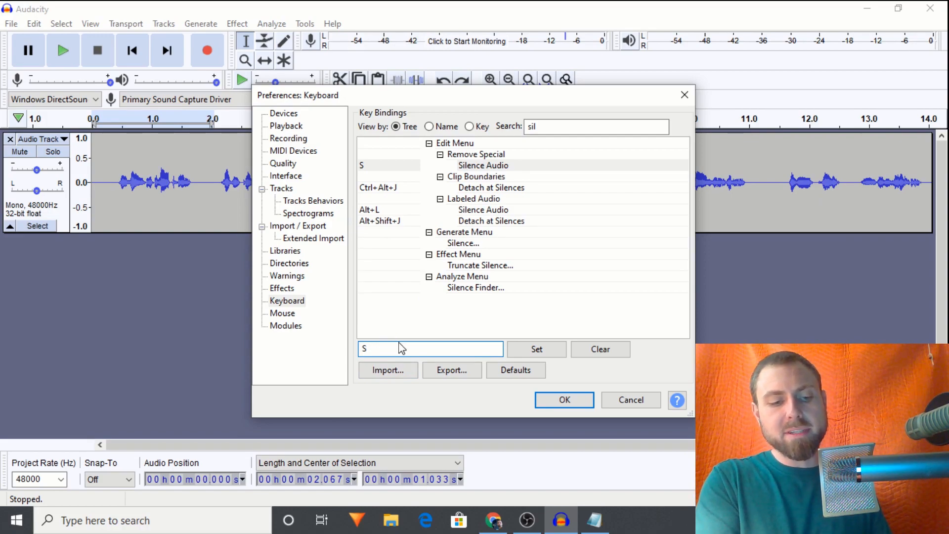
key(BackSpace)
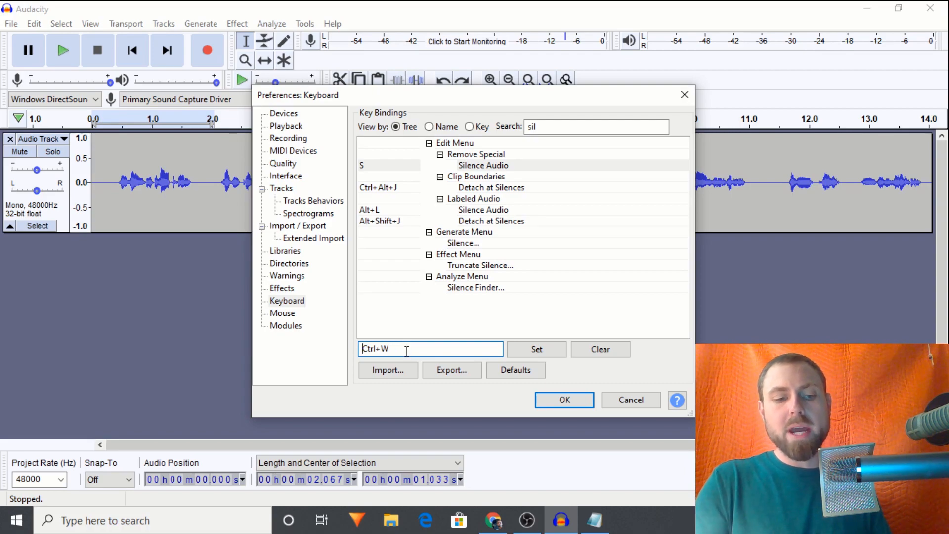
key(s)
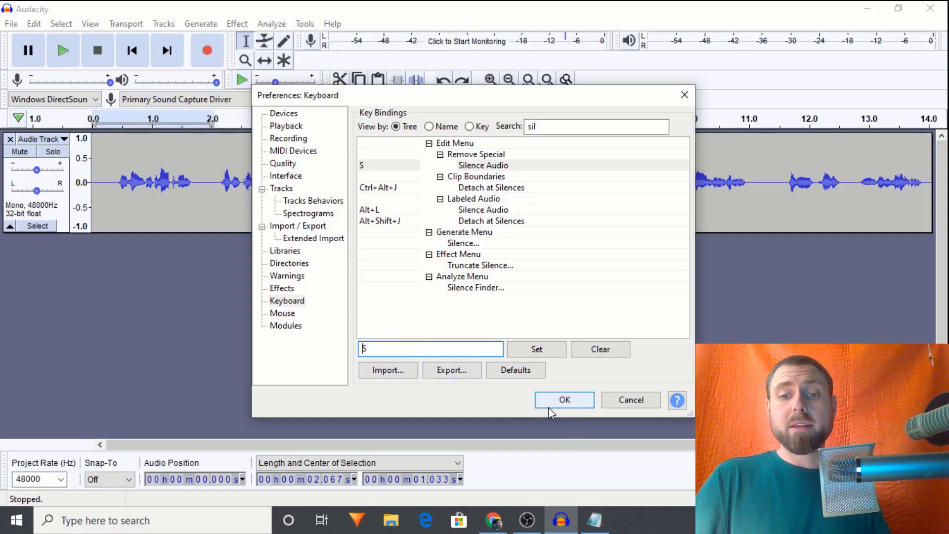
click(549, 405)
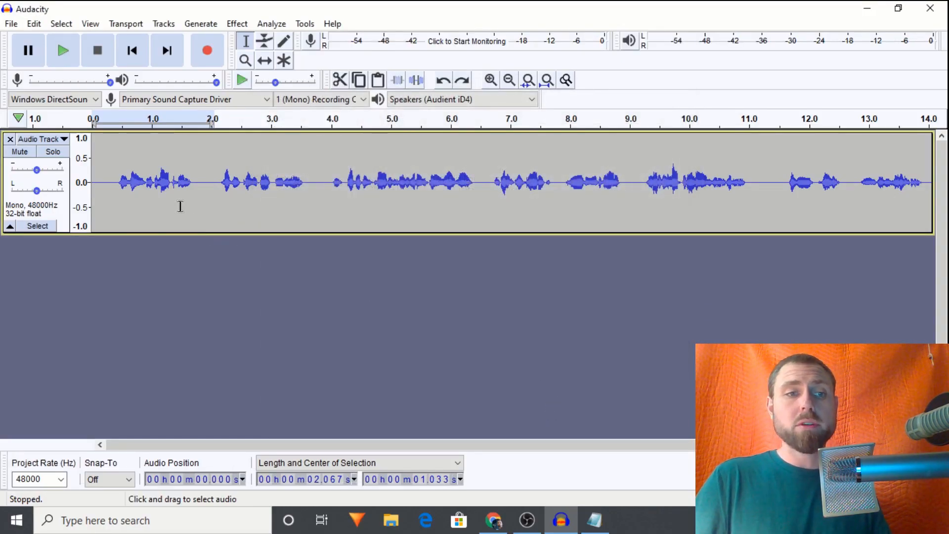
Step: Silence the first 2.1 s or so of the track and remove about 1.77 s from its beginning
drag(217, 204, 33, 206)
key(ctrl+l)
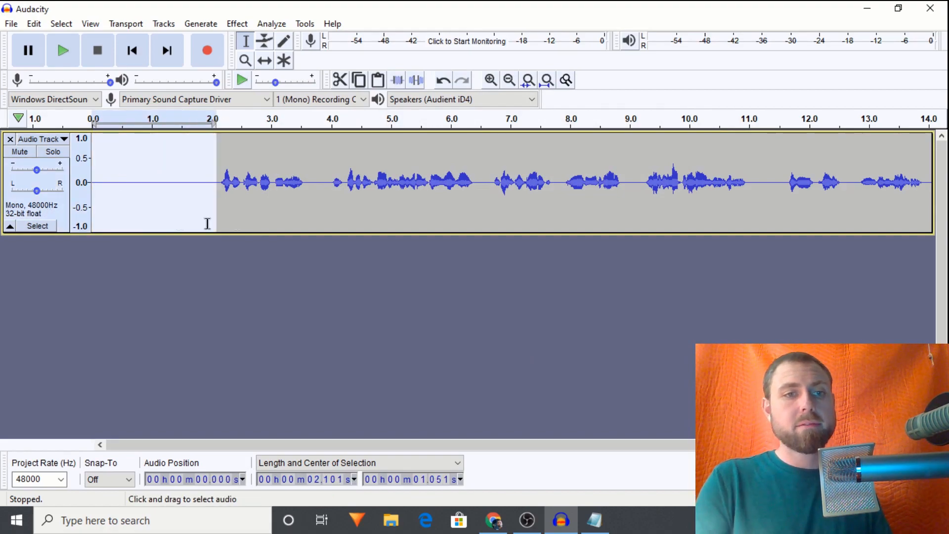
click(197, 194)
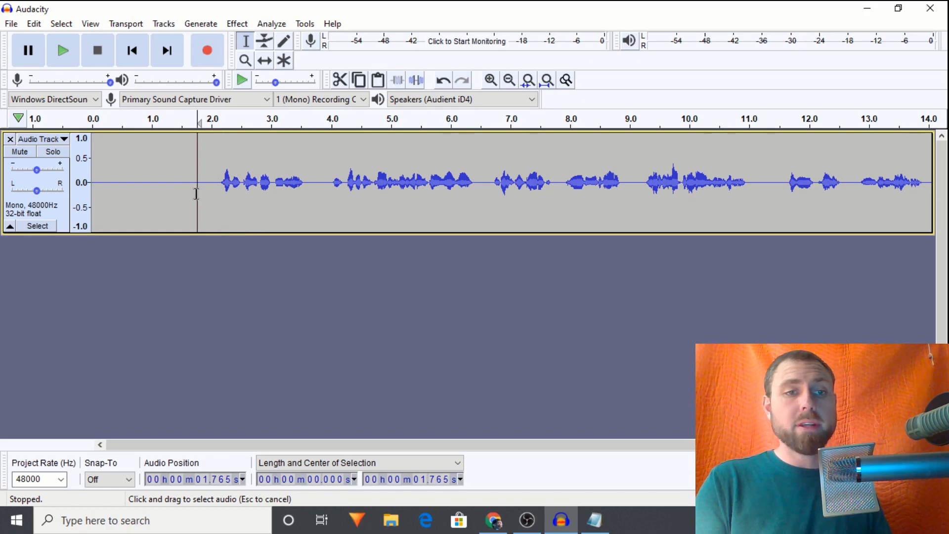
drag(197, 193, 6, 181)
key(Delete)
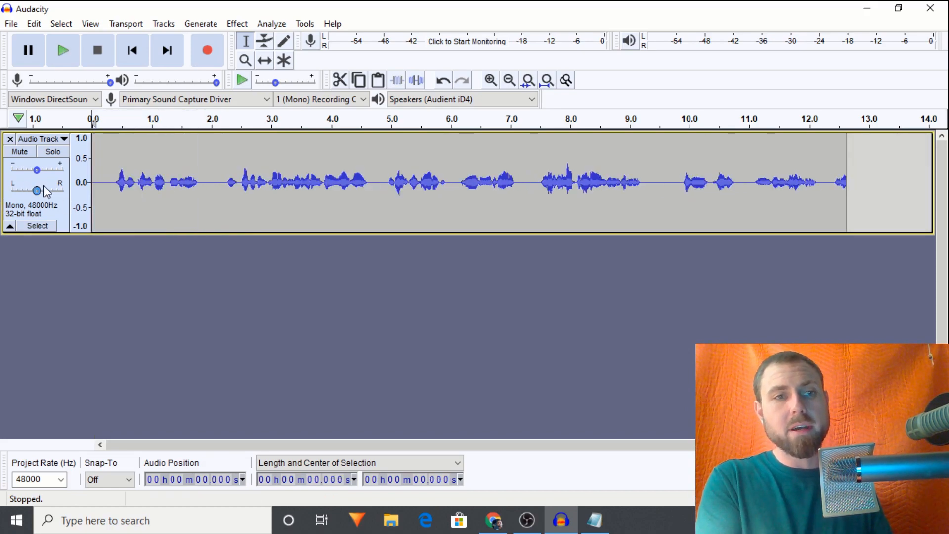
Step: Copy the first phrase, about 1.44 s long, and paste it into the pause at about 9.64 s
drag(200, 194, 114, 194)
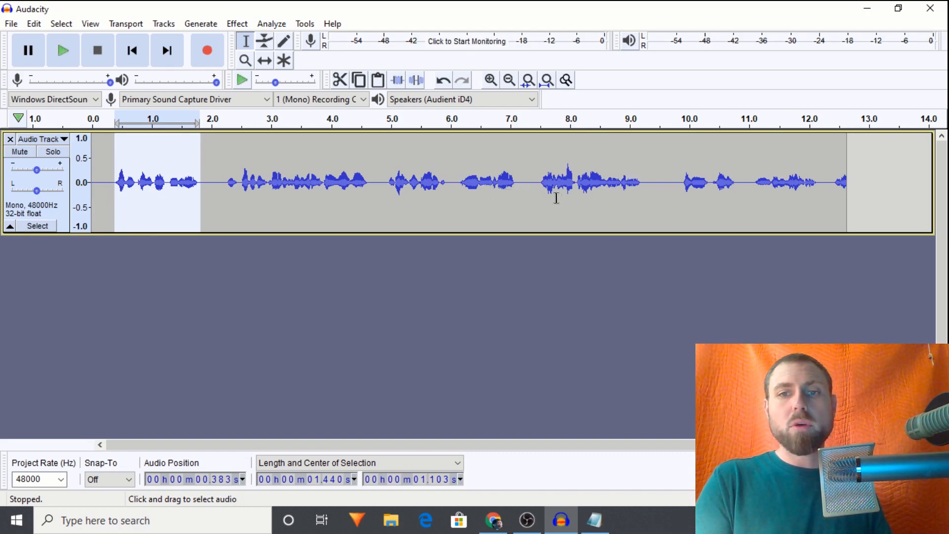
click(669, 189)
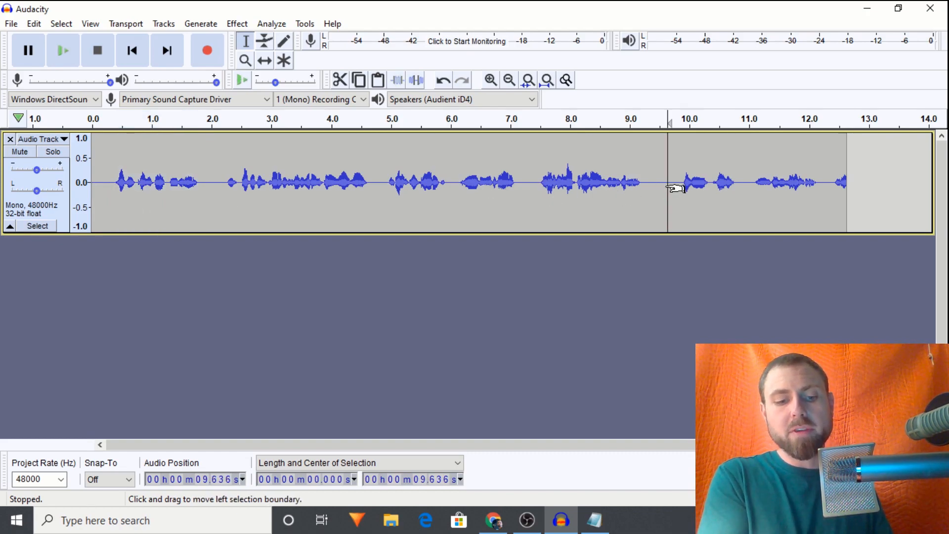
key(ctrl+v)
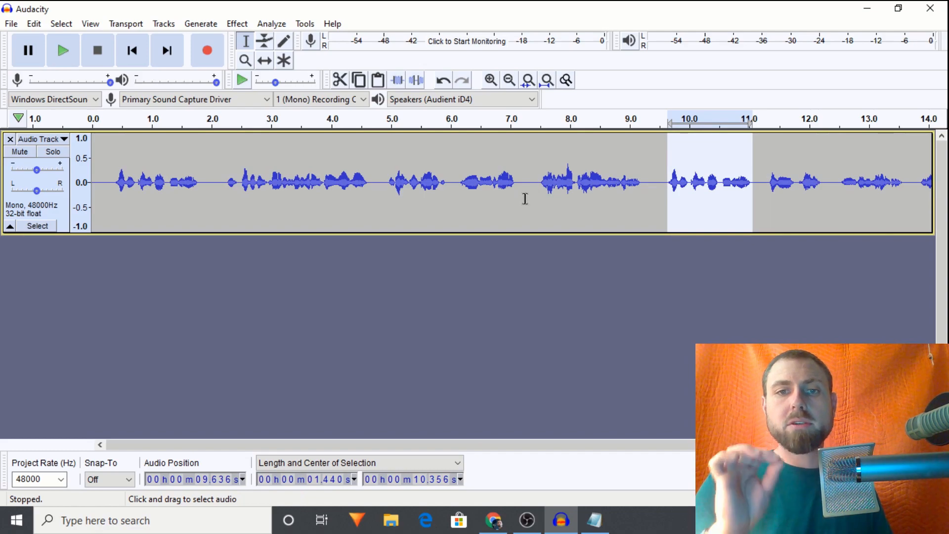
Step: Select the pauses between phrases one after another, at about 7.1, 9.3, 11.2, 12.3 and 4.7 s
drag(518, 193, 534, 210)
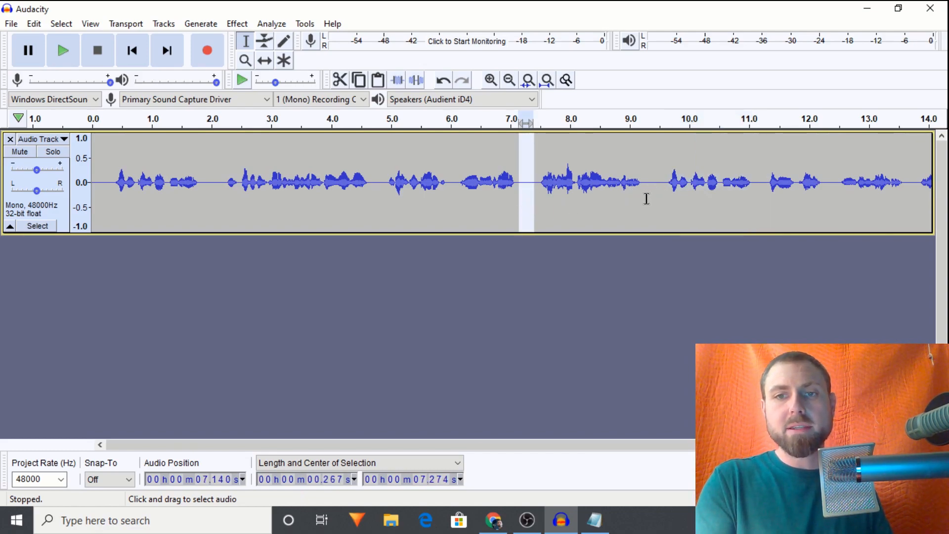
drag(646, 198, 662, 215)
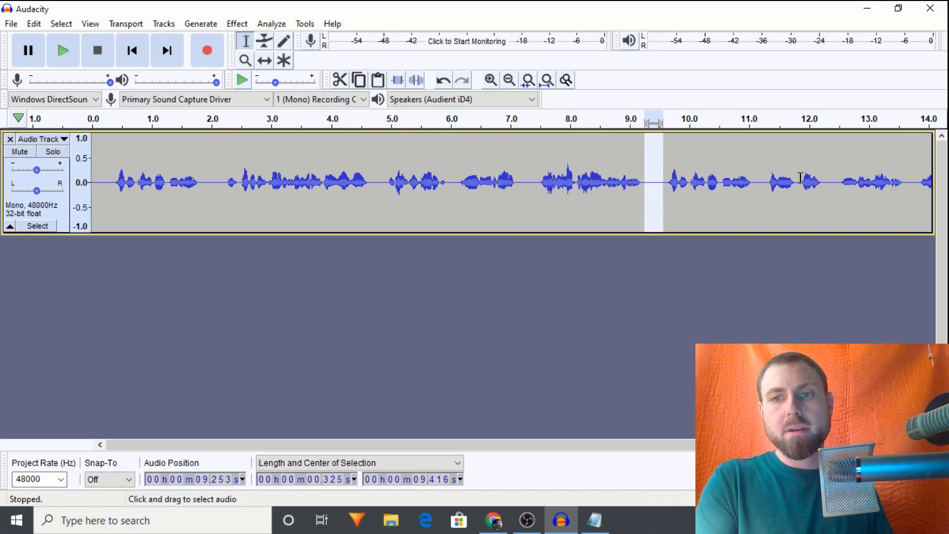
drag(758, 189, 766, 202)
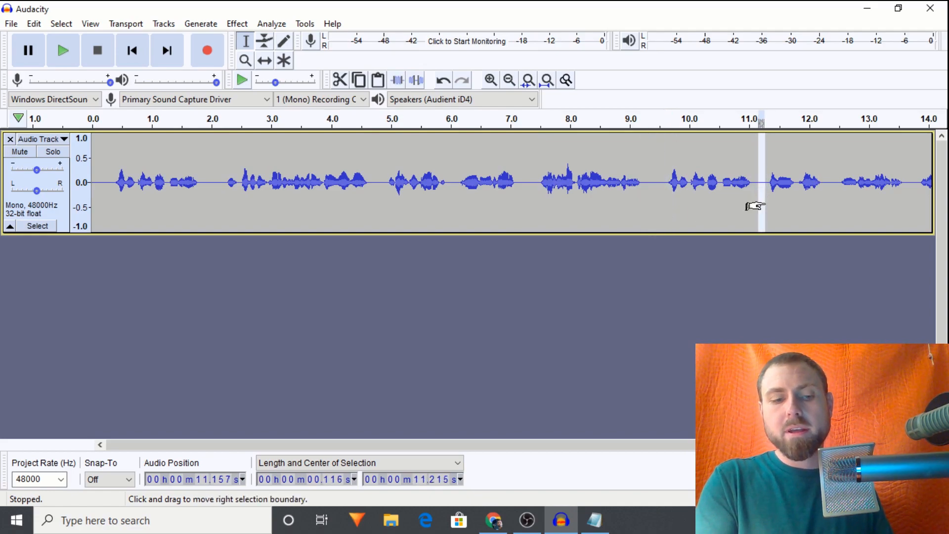
drag(836, 194, 823, 194)
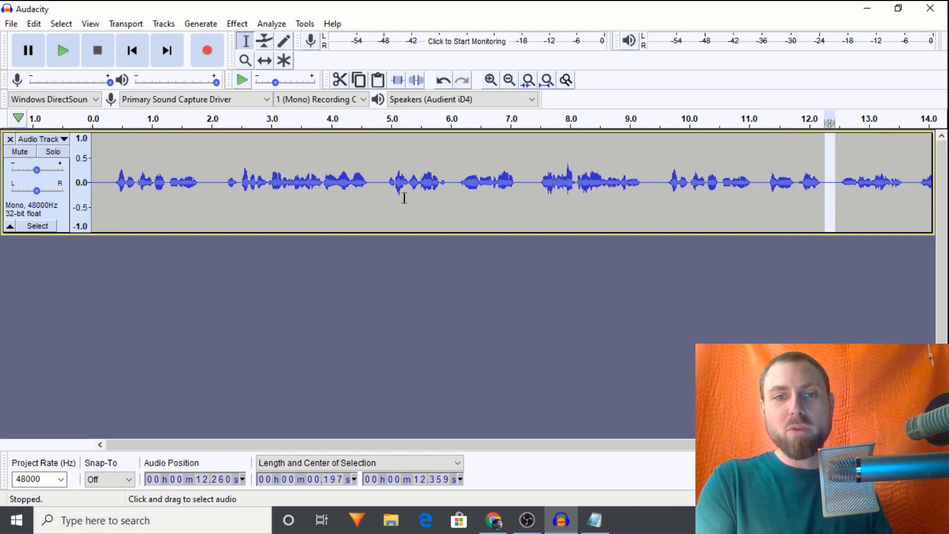
drag(387, 205, 373, 207)
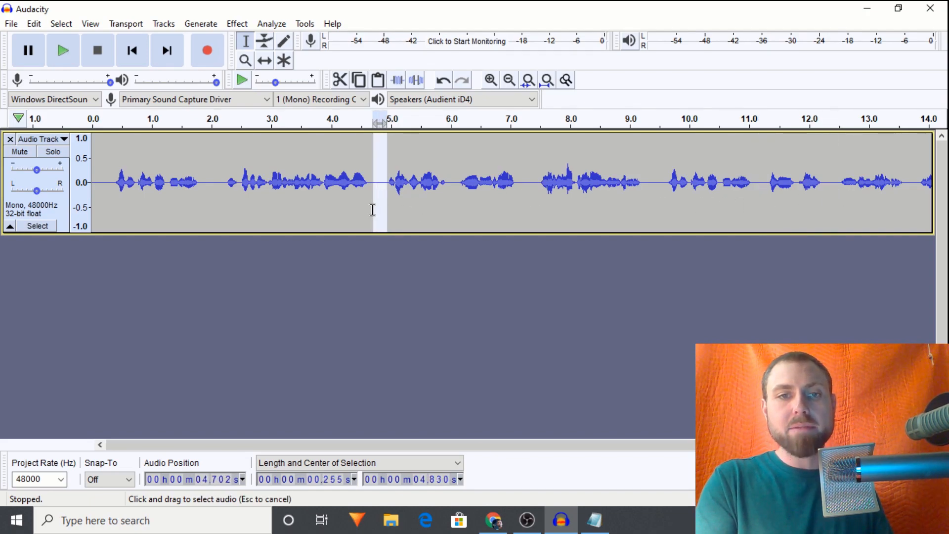
Step: Silence the first three phrases, covering the speech from about 0.35 s to 6 s
drag(221, 195, 113, 198)
key(ctrl+l)
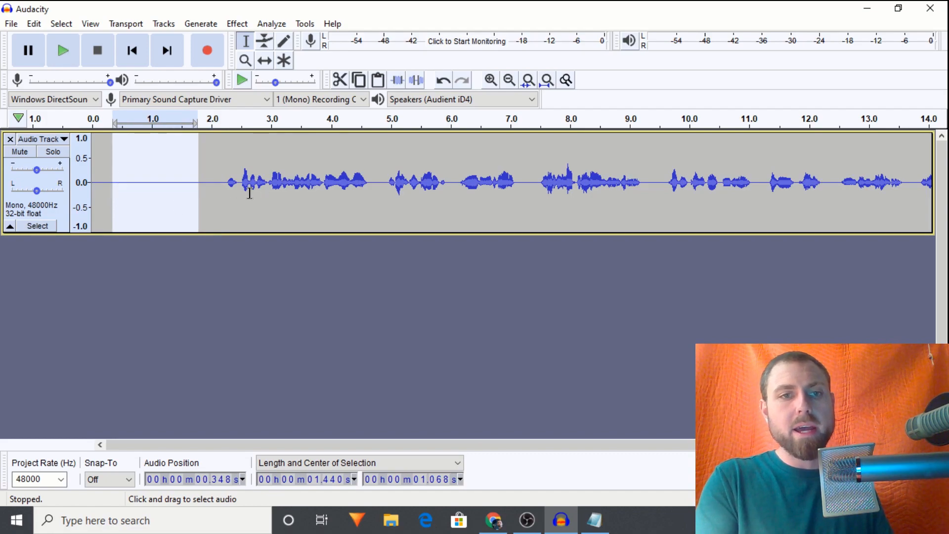
drag(220, 193, 367, 227)
key(ctrl+l)
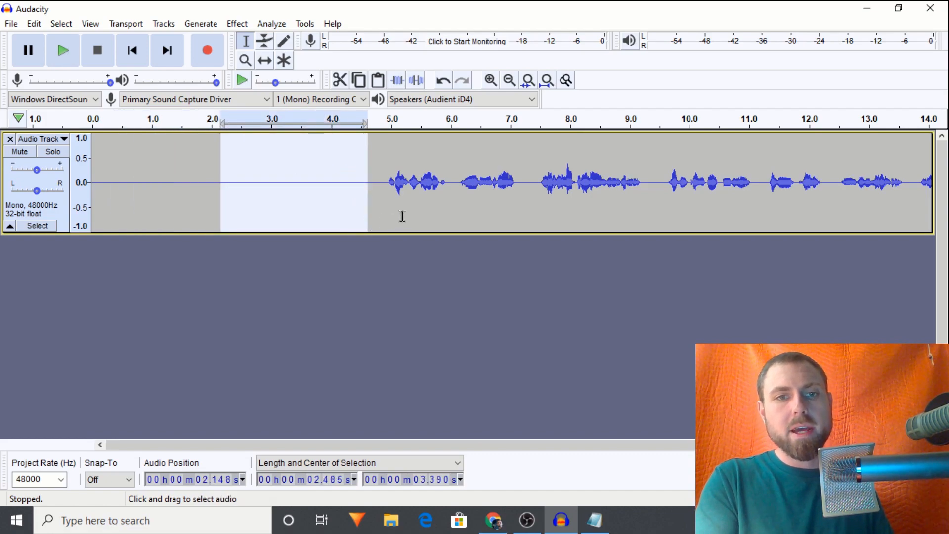
drag(389, 194, 517, 200)
key(ctrl+l)
key(ctrl+l)
Step: Copy the phrase of about 1.01 s starting at 6.12 s and paste it at about 4.34 s
key(ctrl+c)
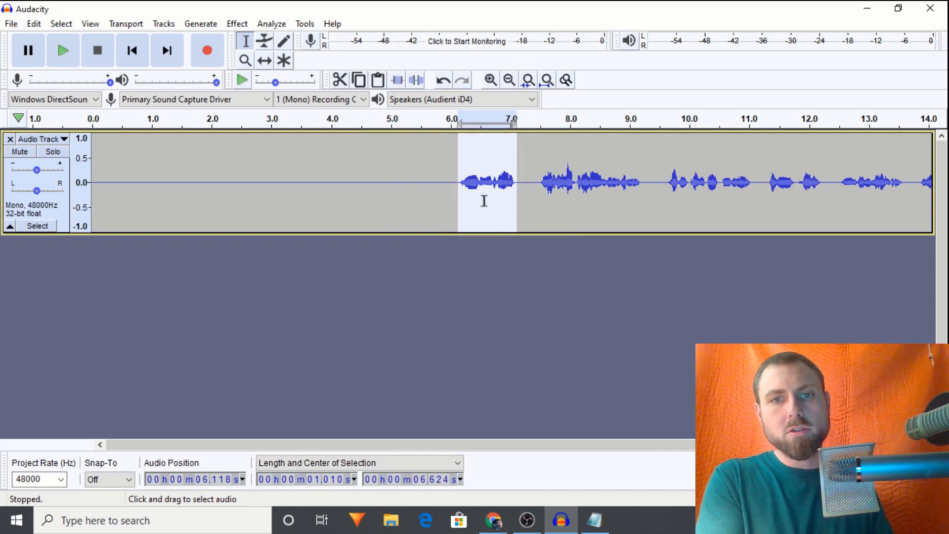
click(351, 195)
key(ctrl+v)
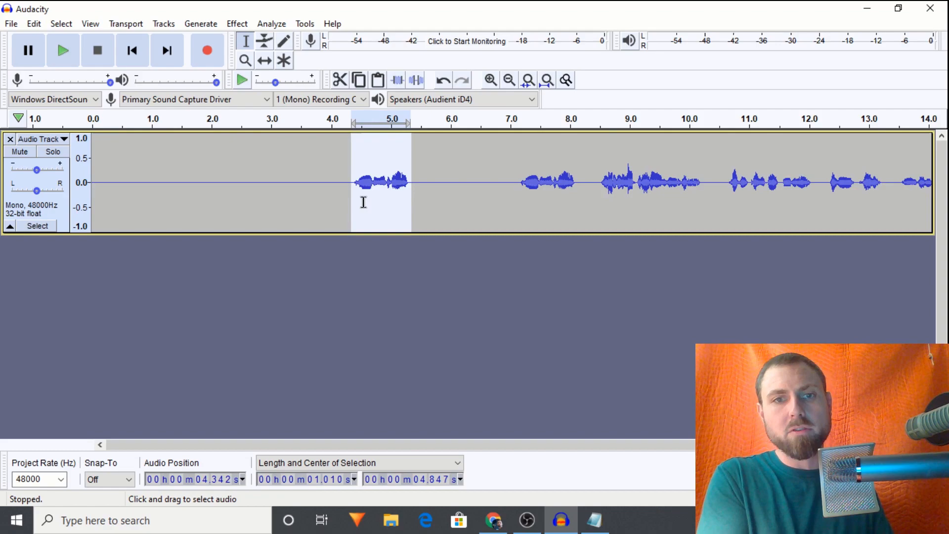
Step: Select the entire audio track and duplicate it to a second track
click(317, 203)
key(ctrl+a)
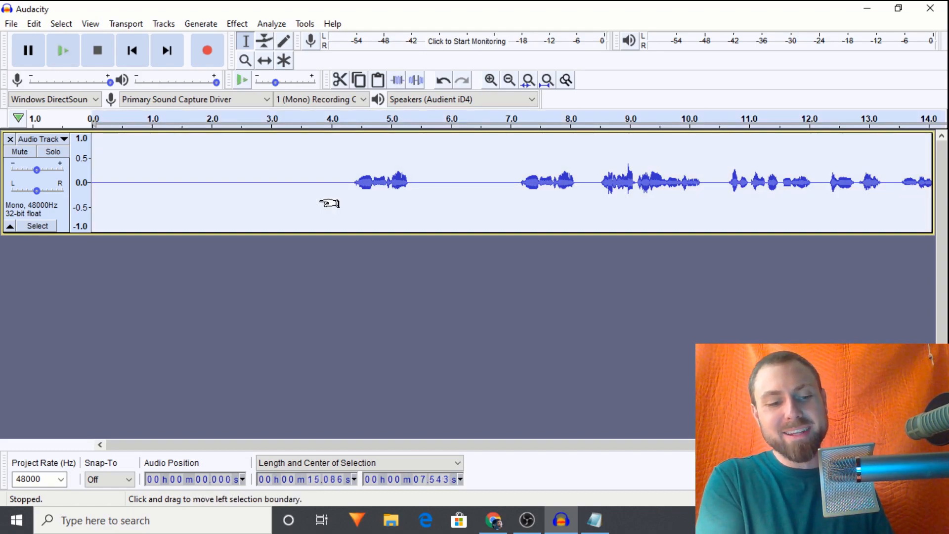
key(ctrl+d)
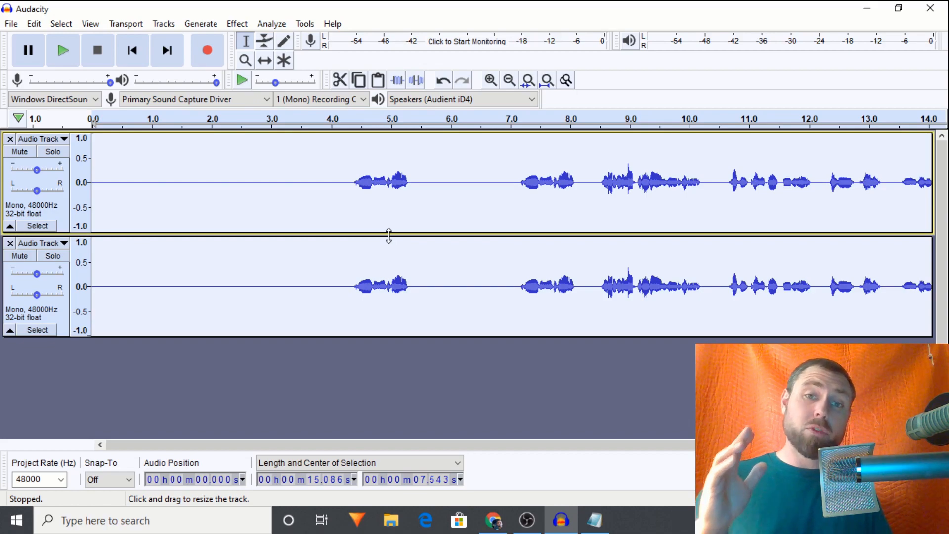
Step: Look up the shortcuts for Duplicate, Copy, Cut and Silence Audio in the keyboard preferences without changing any
click(33, 24)
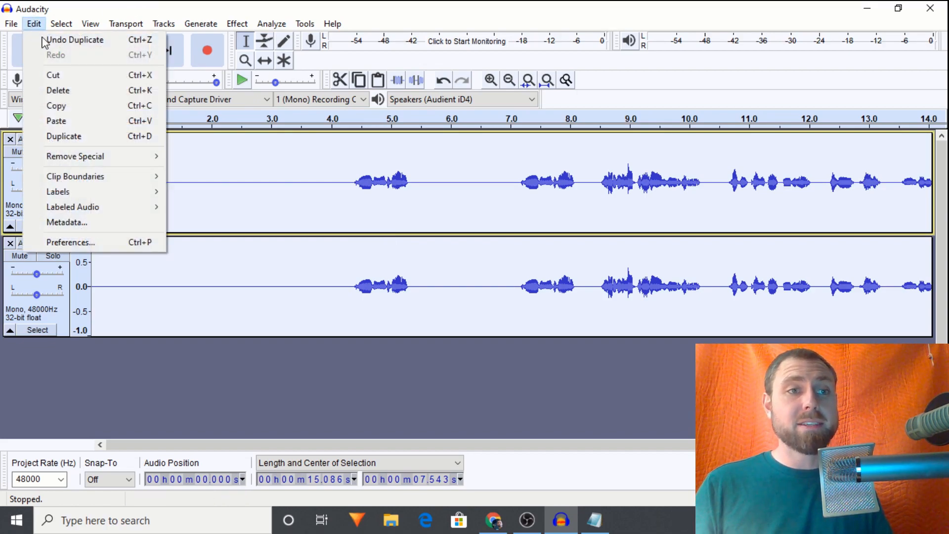
click(91, 244)
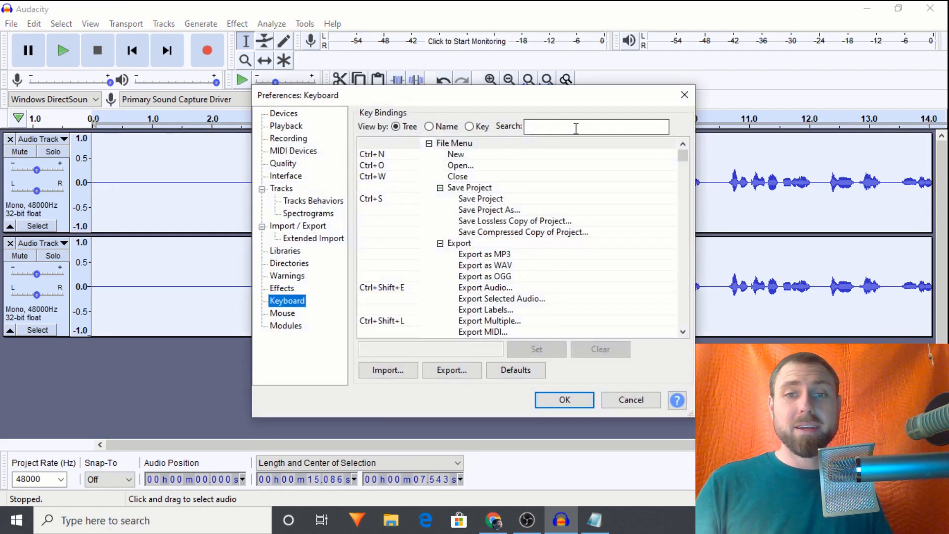
click(684, 94)
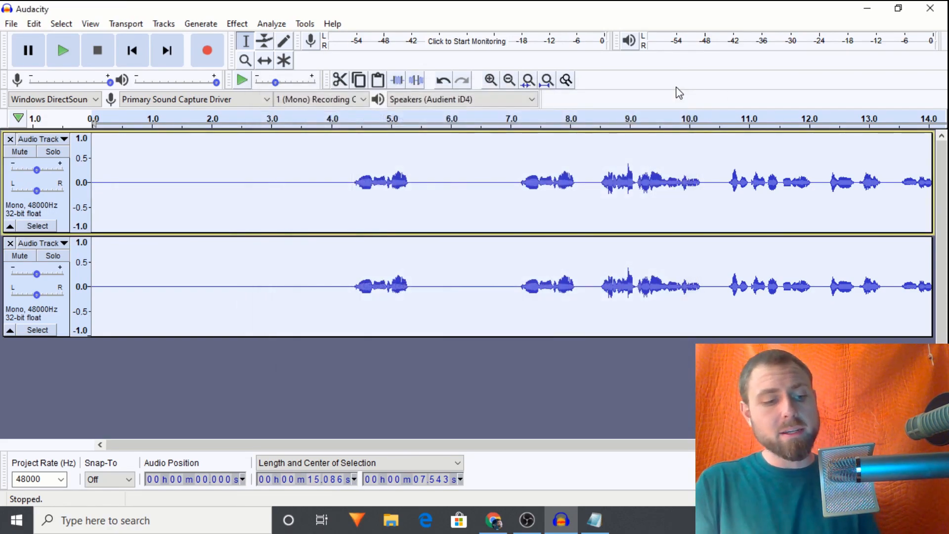
key(ctrl+p)
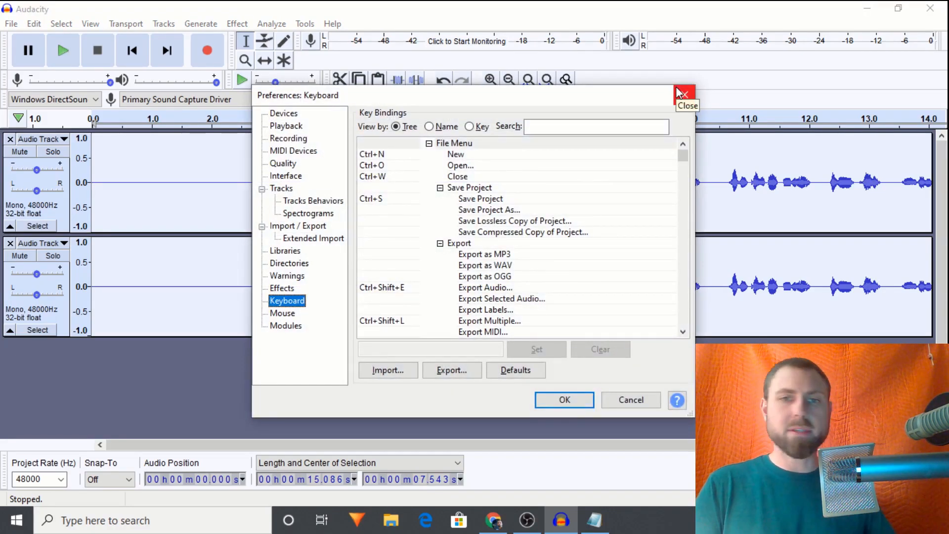
click(548, 127)
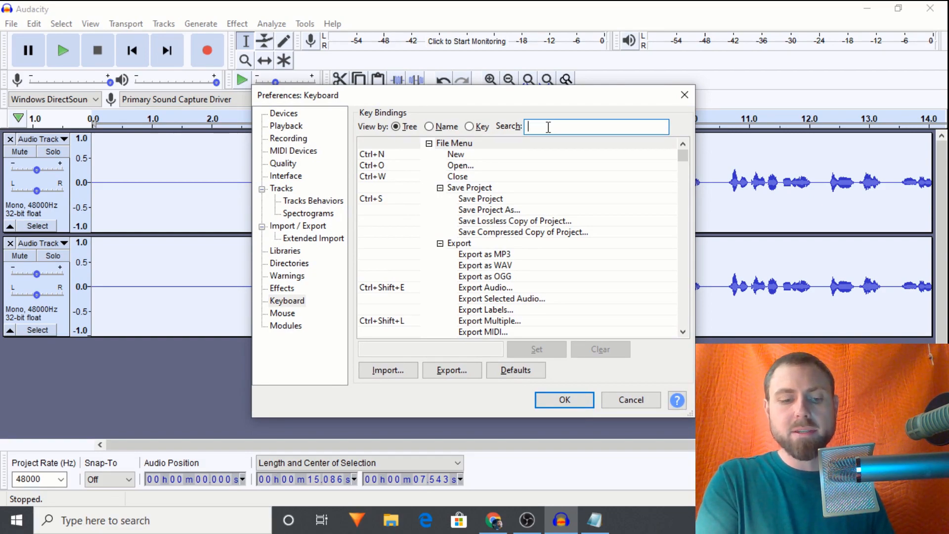
text(du)
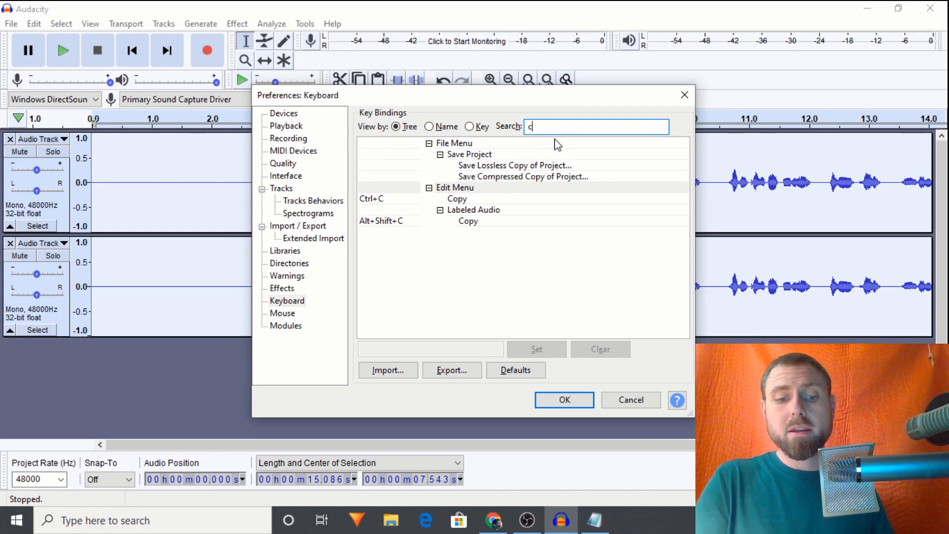
text(u)
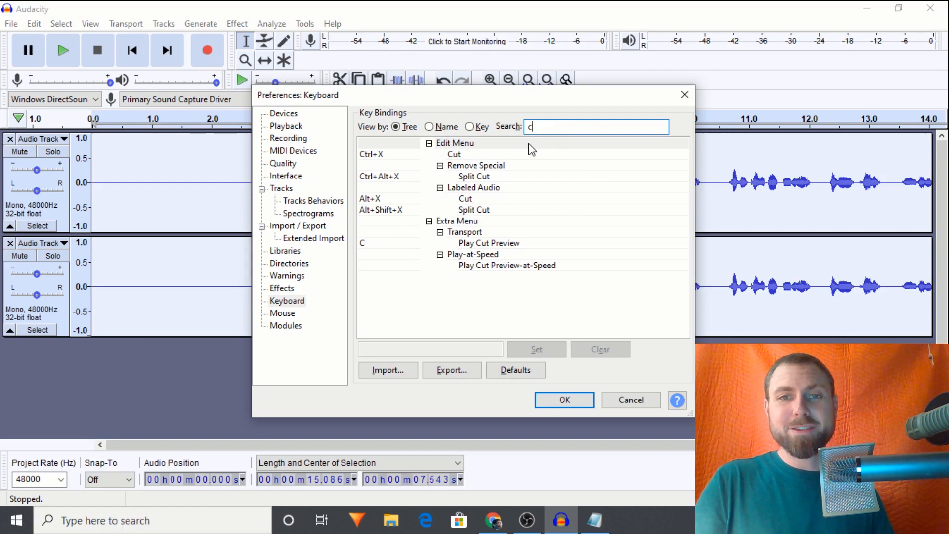
text(sil)
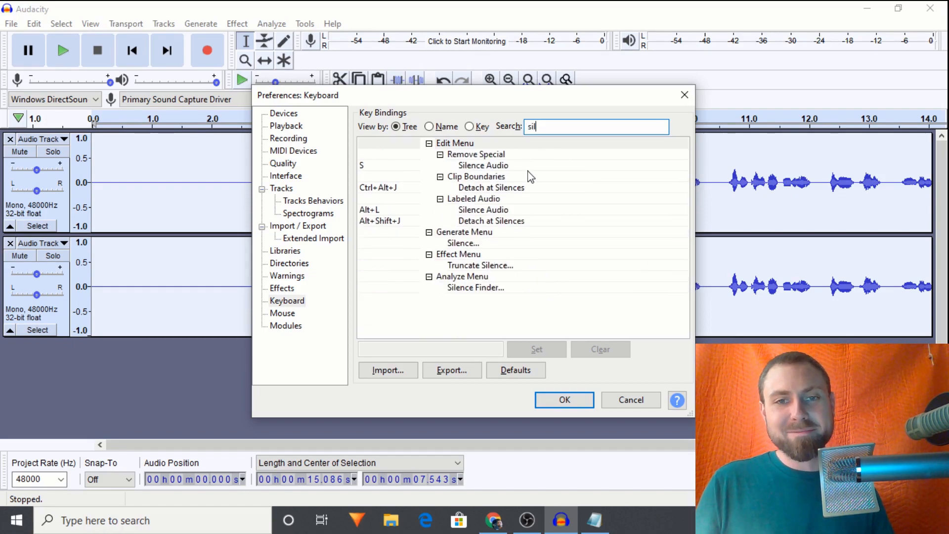
click(494, 166)
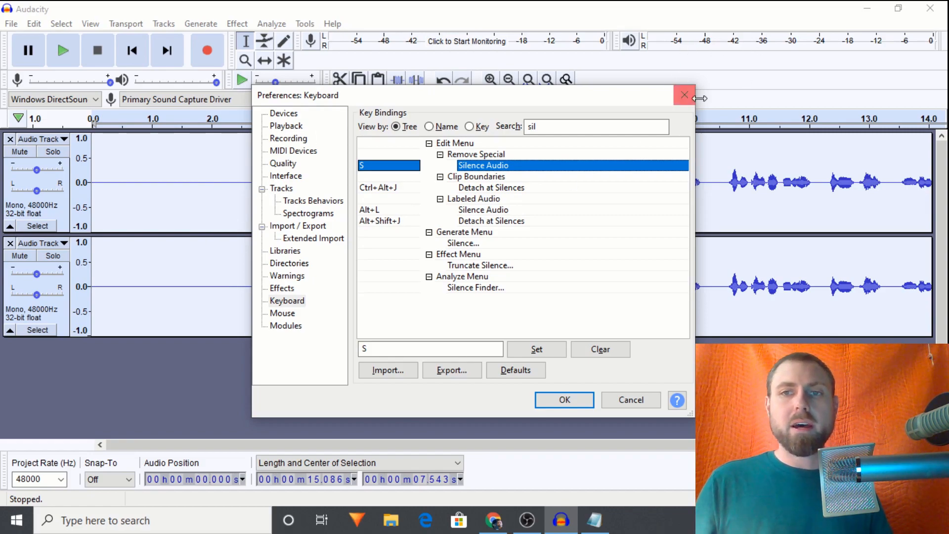
click(685, 94)
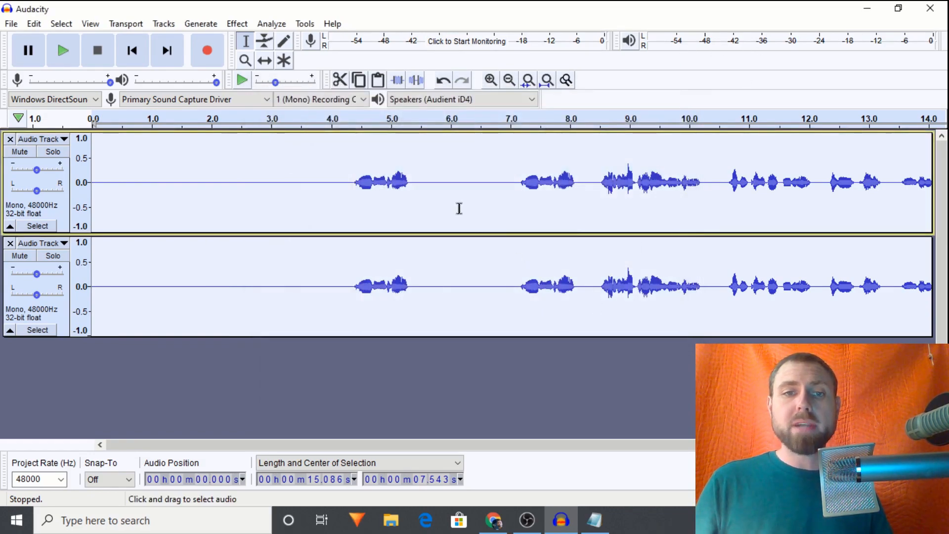
Step: Play both tracks from about 6.69 s, select about 5.38 s of the upper track and delete the duplicate track
click(491, 207)
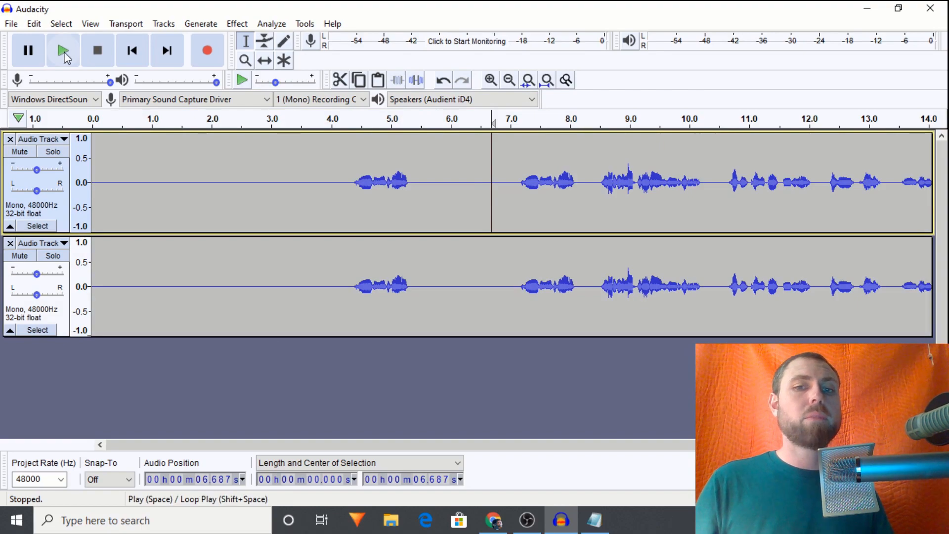
click(62, 51)
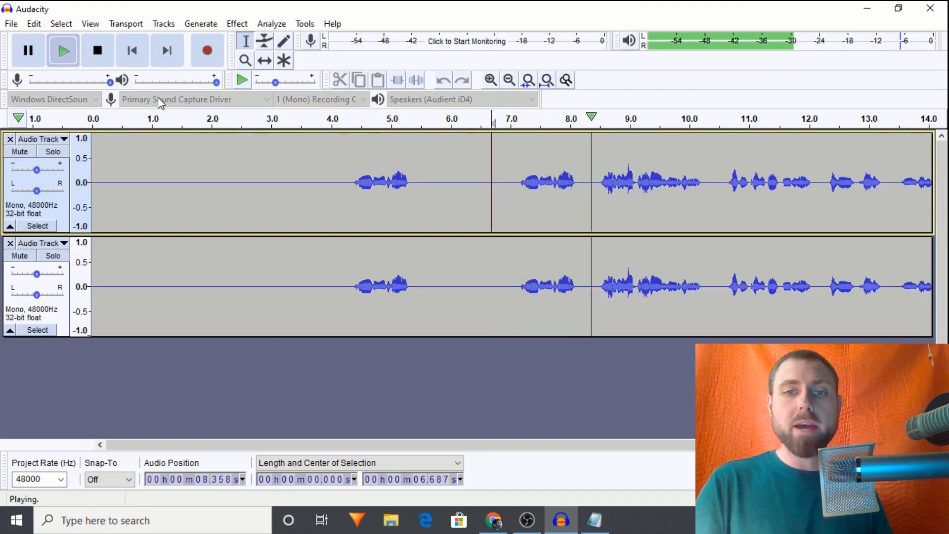
key(space)
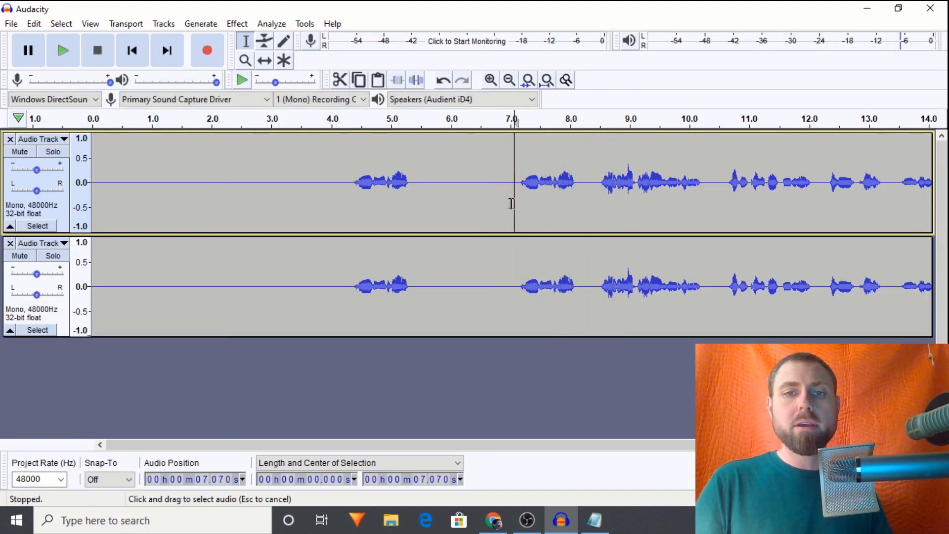
drag(514, 202, 193, 225)
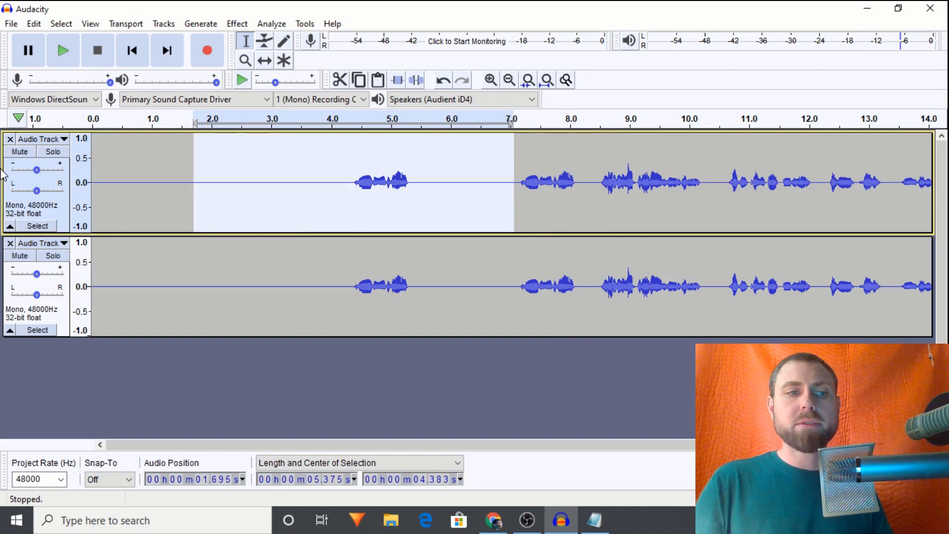
click(10, 243)
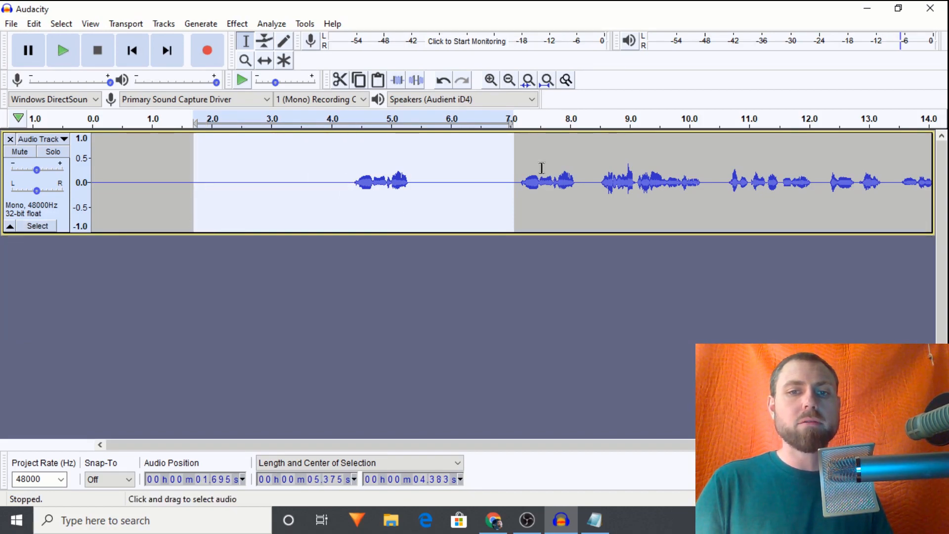
Step: Silence the first 7.09 s of the remaining track and play it from about 6.33 s
click(504, 196)
drag(517, 191, 4, 260)
key(ctrl+l)
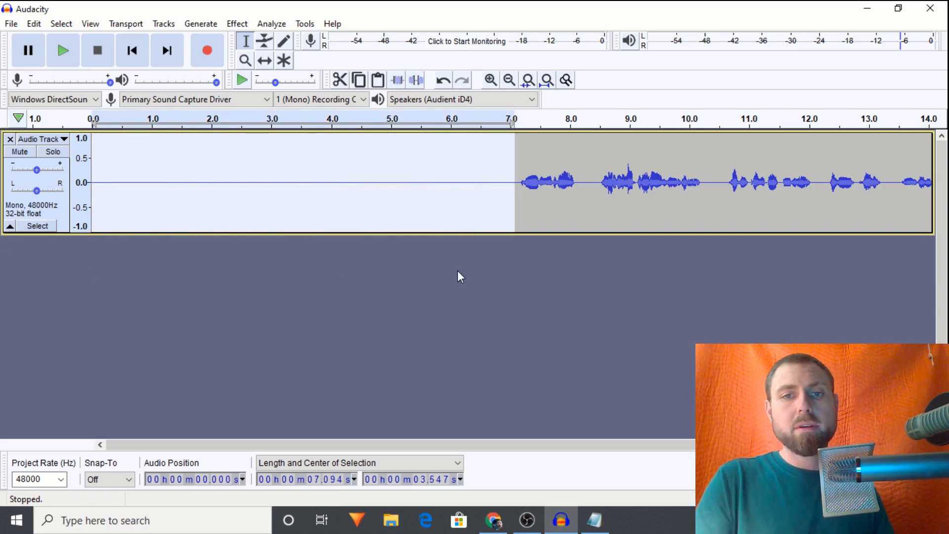
click(470, 208)
key(space)
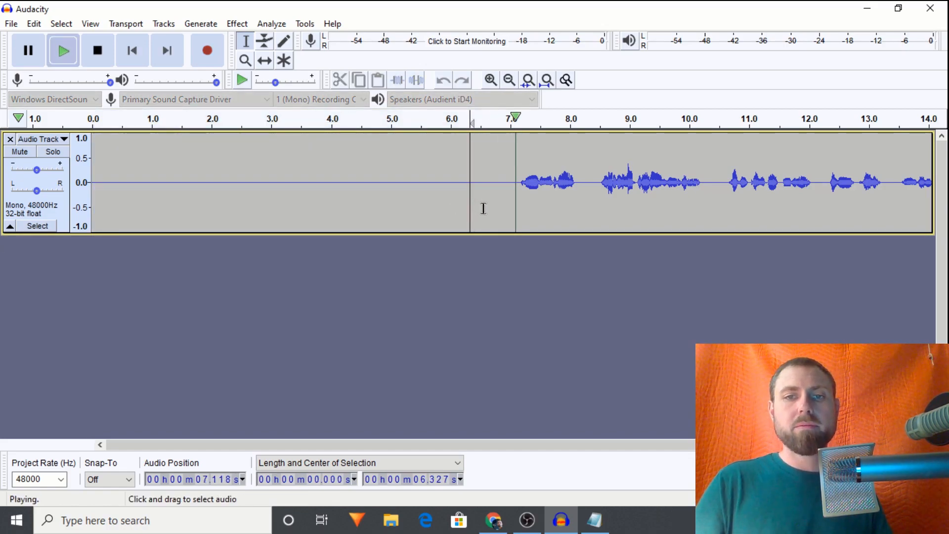
key(space)
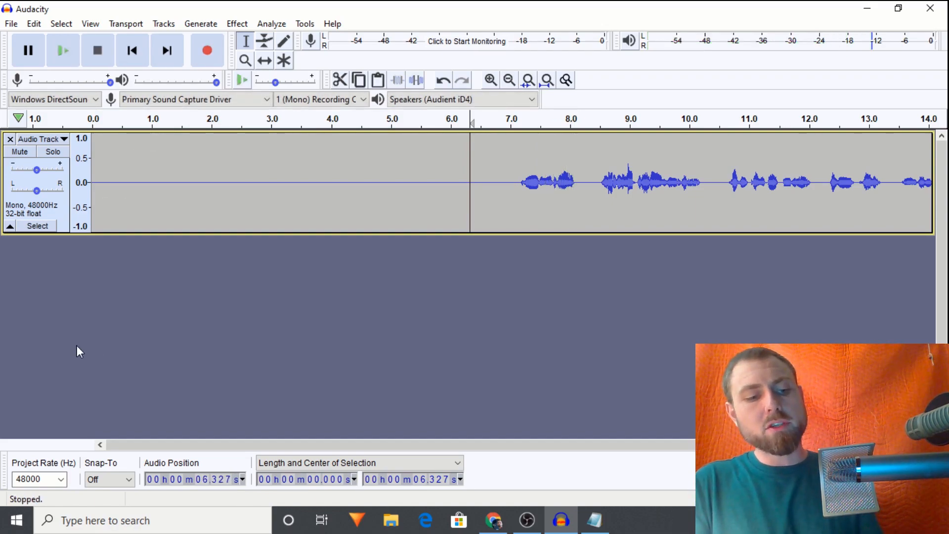
Step: Replace the existing track with a new empty mono track and record about 23 s of speech on it
key(ctrl+shift+n)
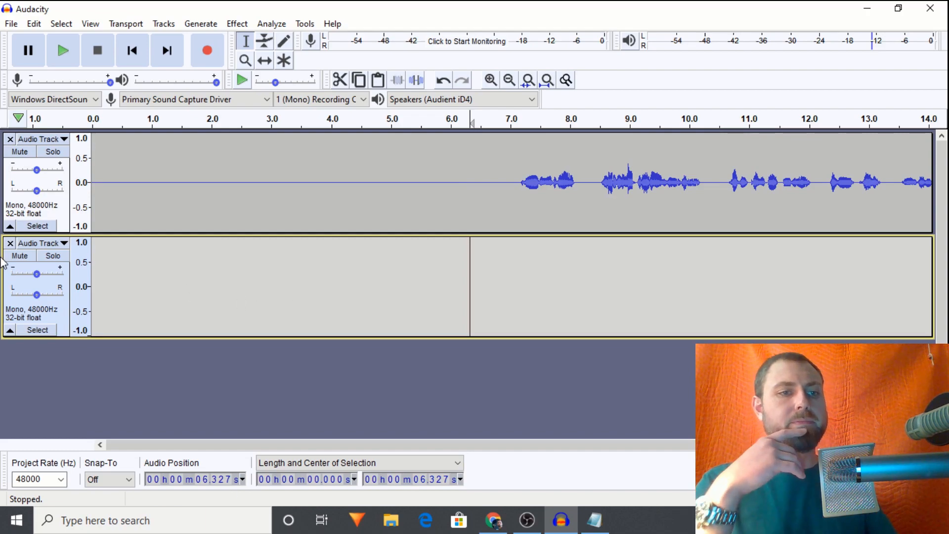
click(9, 139)
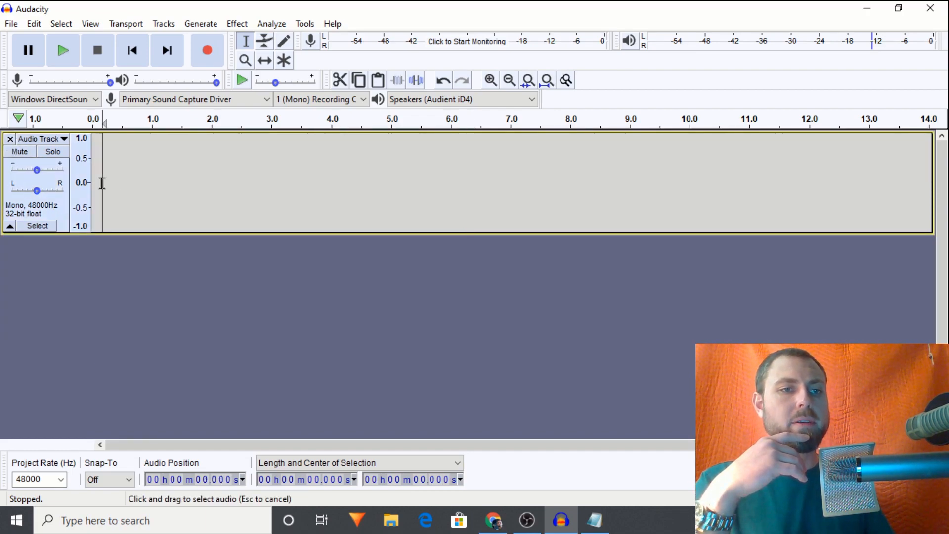
click(198, 55)
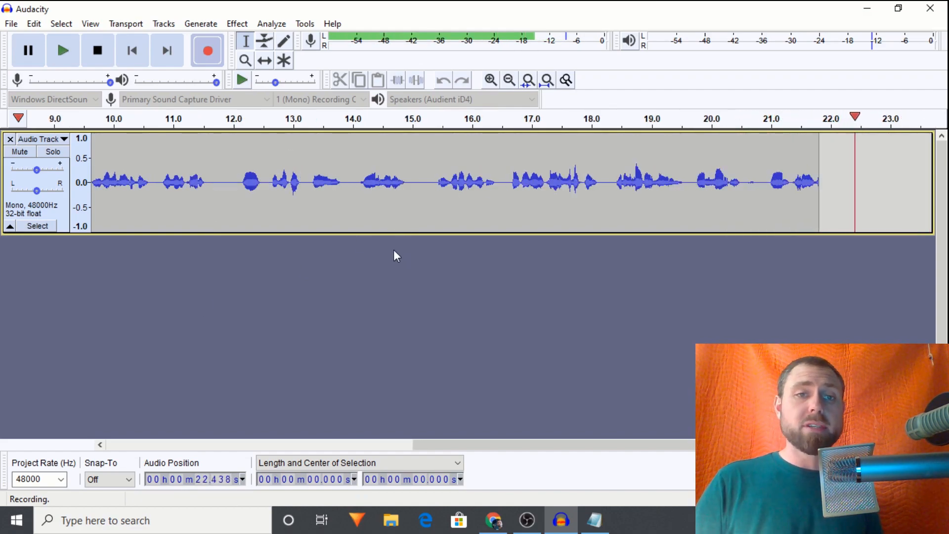
key(space)
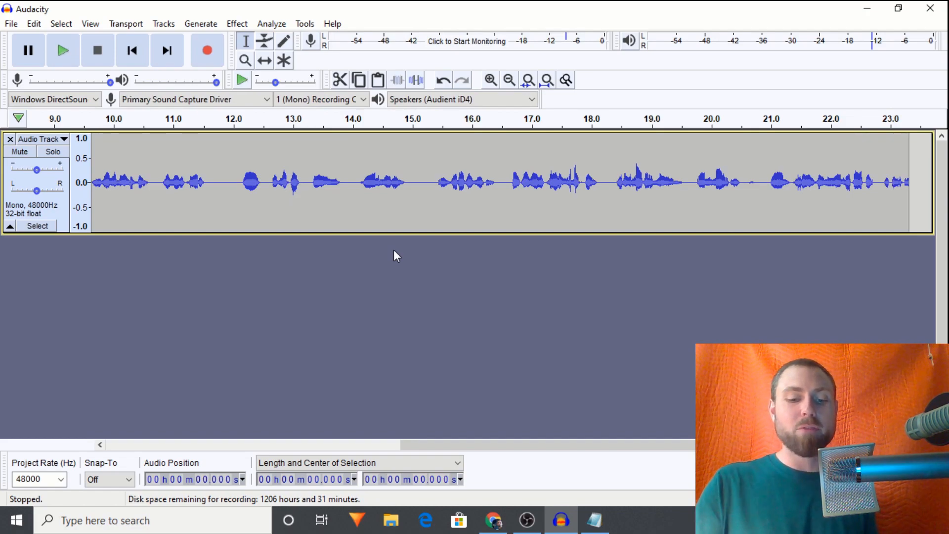
Step: Preview the new recording's opening, silence its first 2.06 s and delete about 1.5 s from the start
key(space)
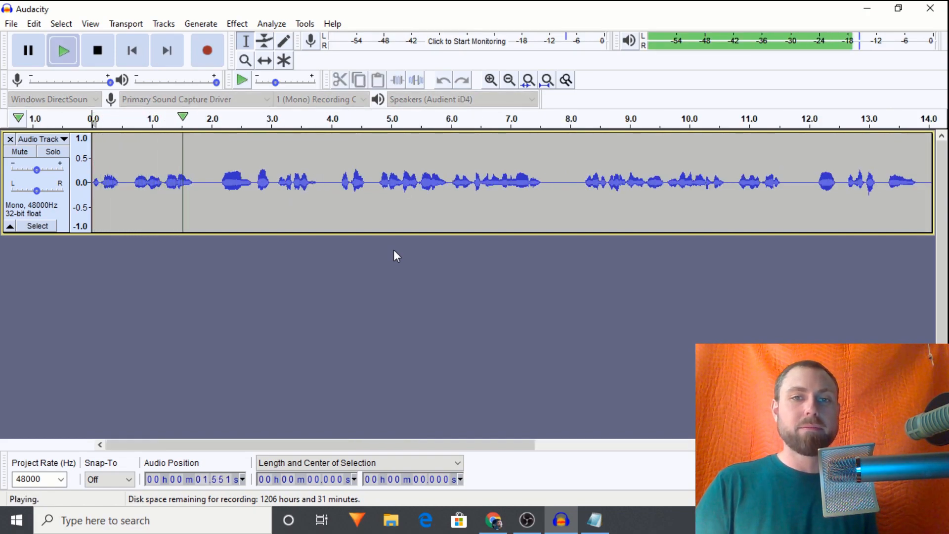
key(space)
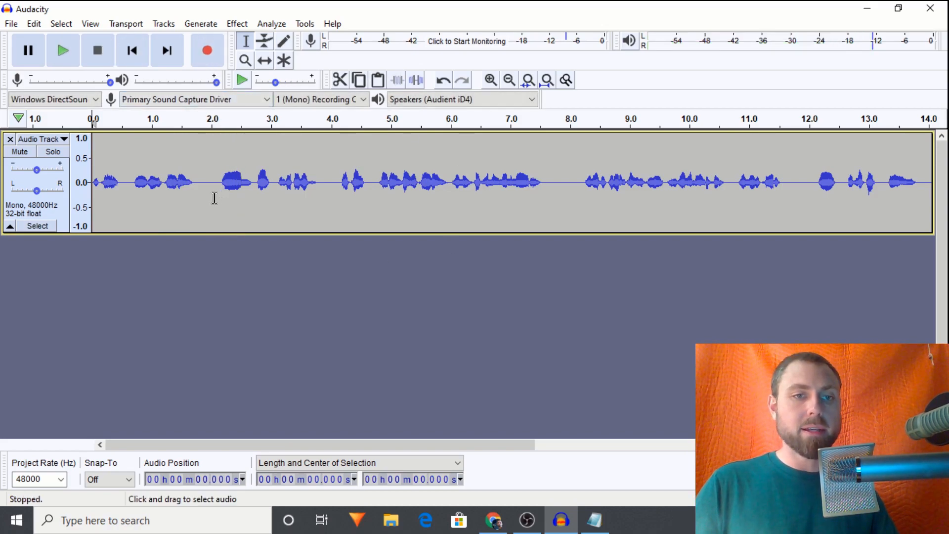
drag(214, 198, 3, 237)
key(ctrl+l)
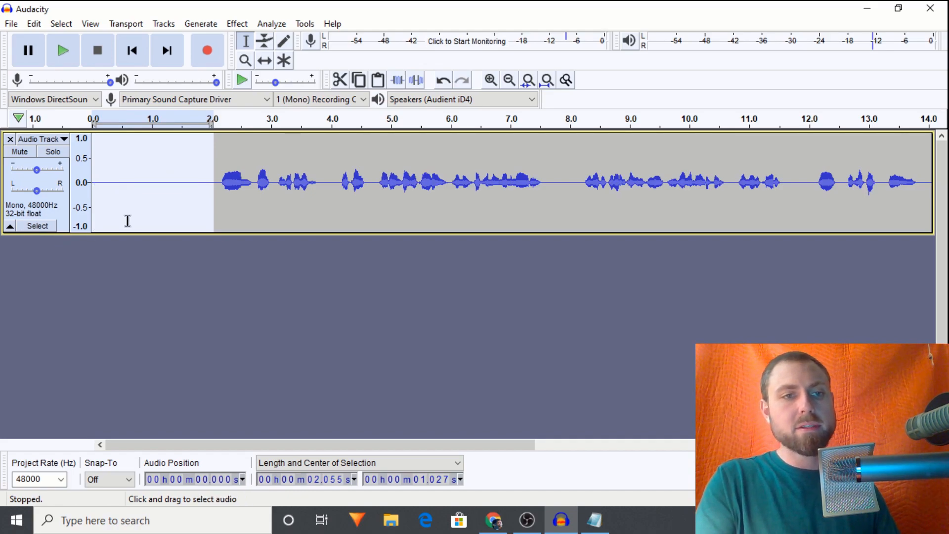
drag(183, 199, 4, 222)
key(Delete)
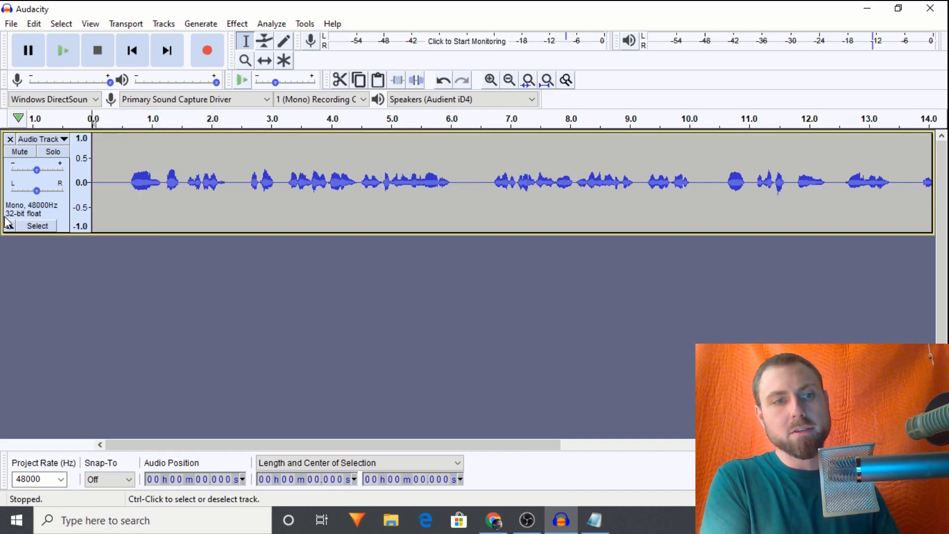
Step: Copy the phrase of about 1.67 s starting at 0.59 s and paste it at about 6.36 s
drag(226, 197, 127, 212)
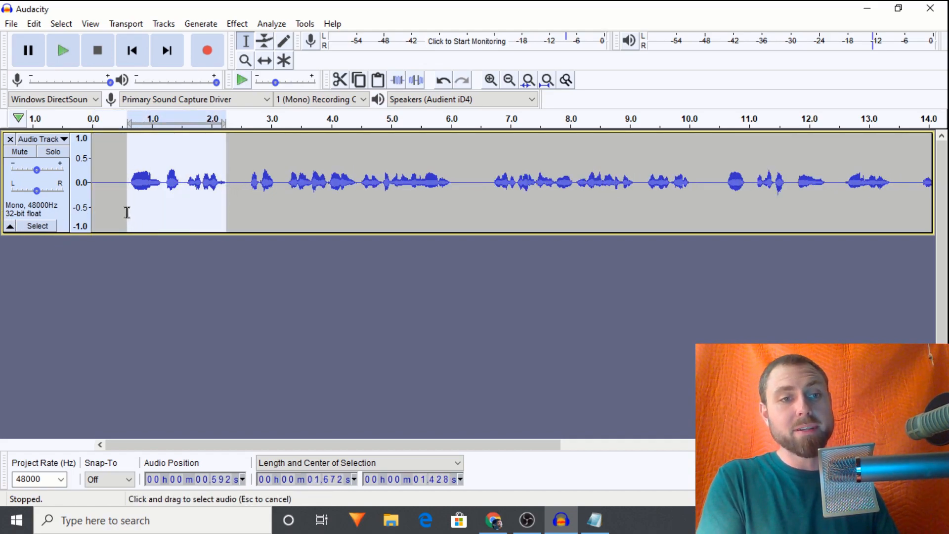
key(ctrl+c)
click(474, 197)
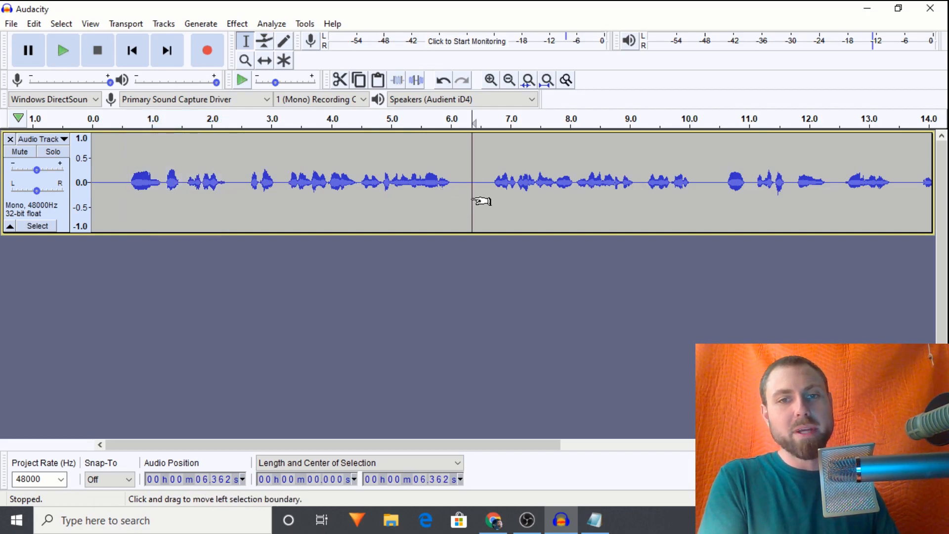
key(ctrl+v)
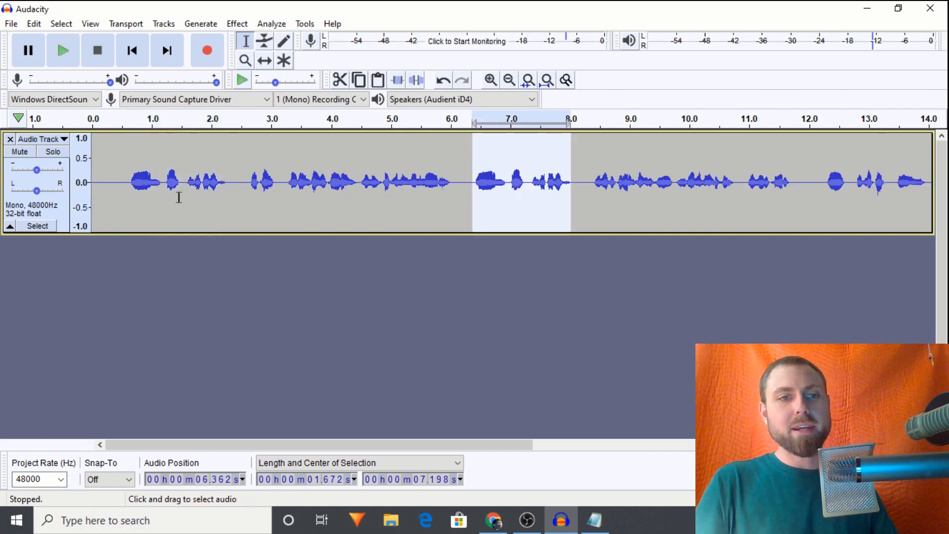
Step: Silence about 0.98 s of audio from 1.56 s and 0.86 s from 10.93 s, selecting the pauses near 6.06 and 8.13 s in between
drag(243, 196, 184, 197)
key(ctrl+l)
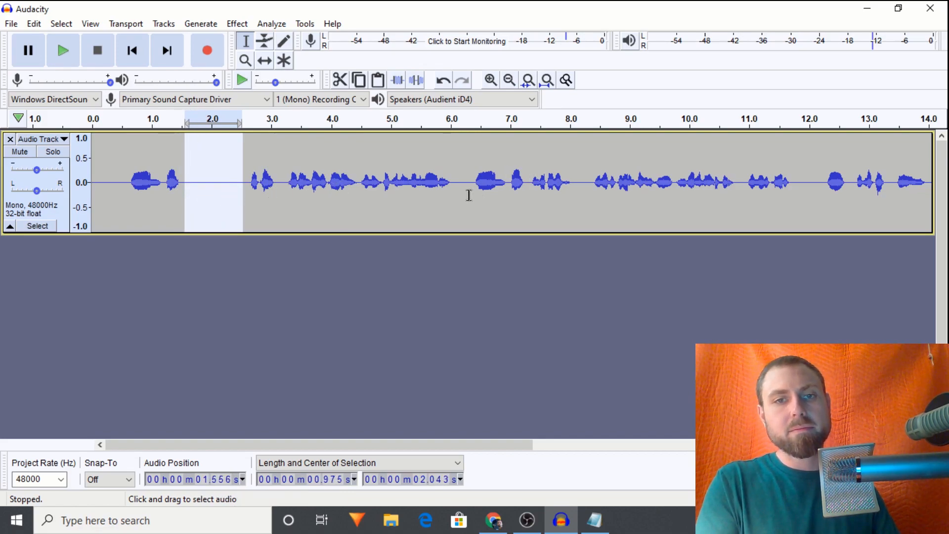
drag(455, 194, 472, 199)
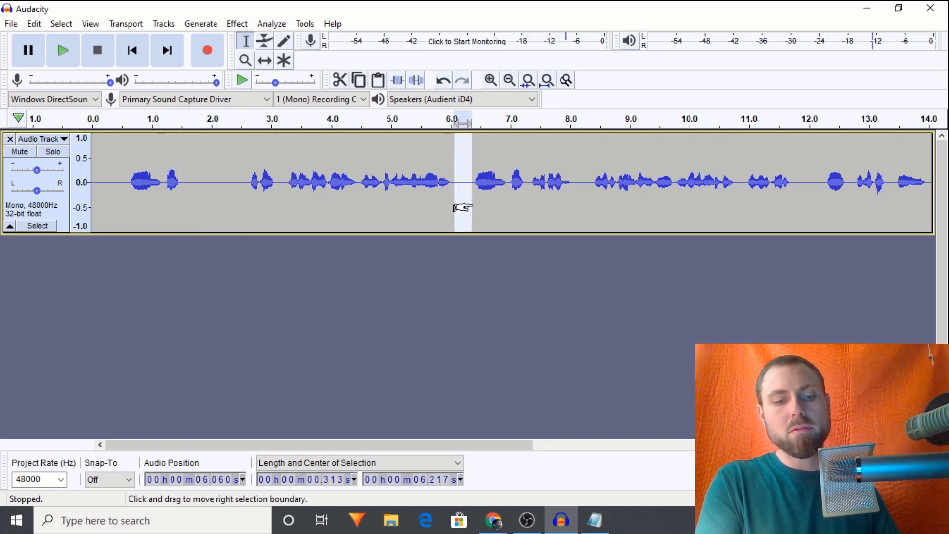
drag(579, 197, 588, 205)
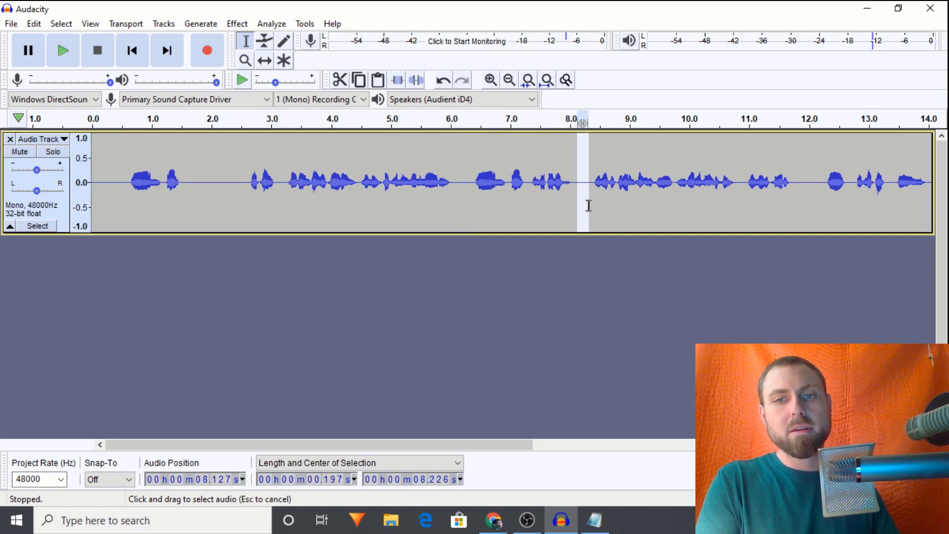
drag(744, 196, 795, 198)
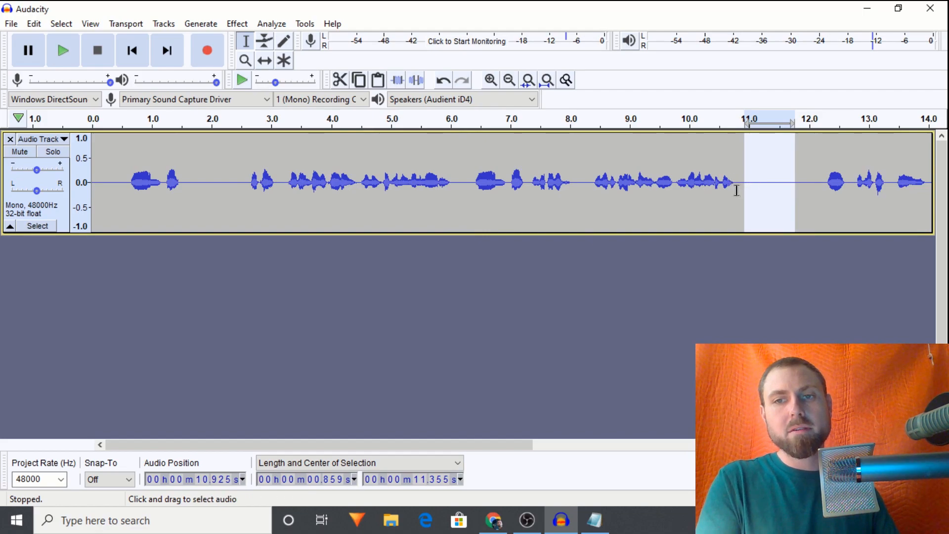
Step: Select the phrase of about 1.02 s starting at 9.78 s and play it back
drag(737, 186, 677, 195)
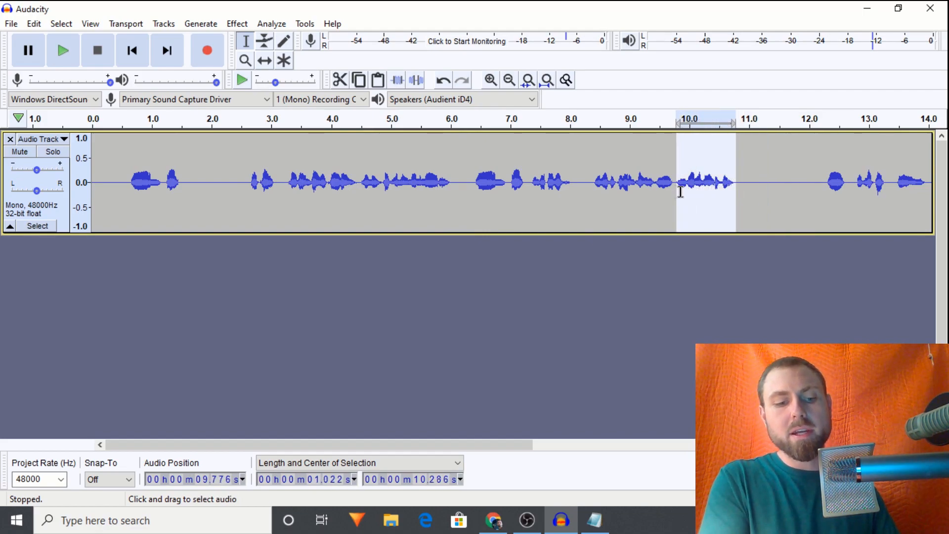
key(space)
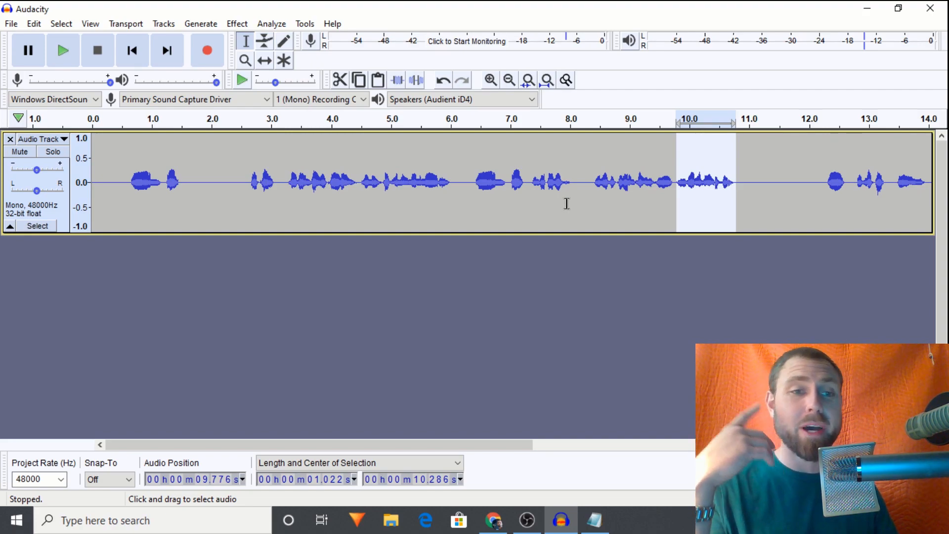
Step: Select the pauses of about 1.01 s at 11.15 s, 0.80 s at 10.91 s and 0.77 s at 1.75 s in turn
drag(759, 196, 818, 208)
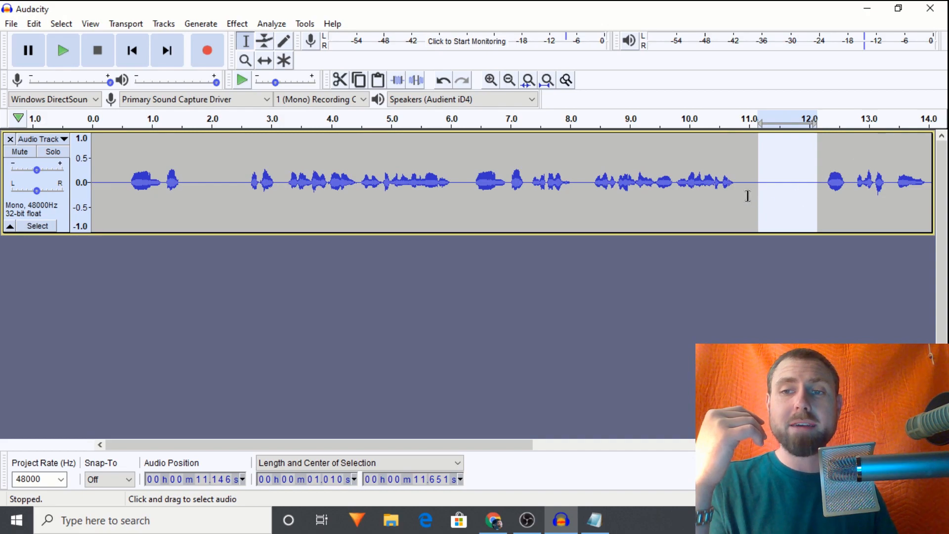
drag(743, 193, 790, 206)
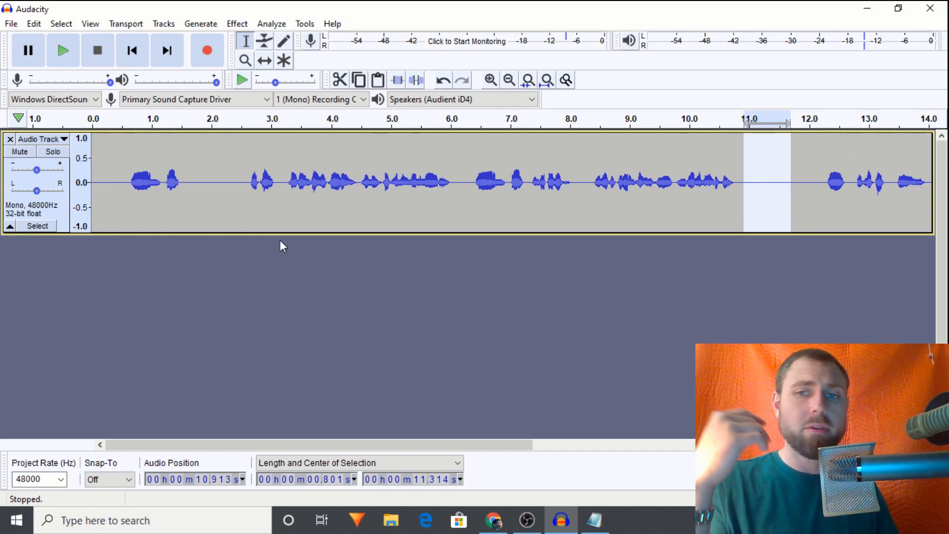
drag(196, 199, 242, 221)
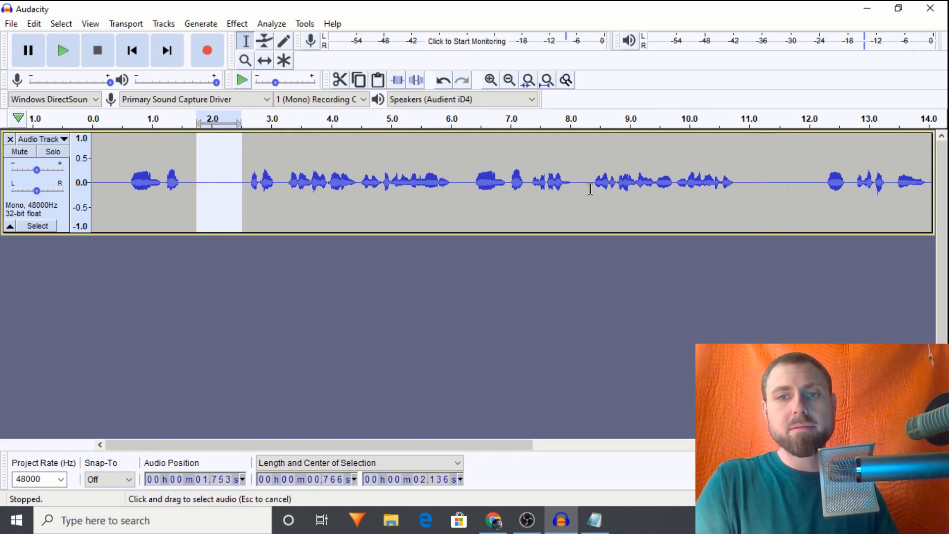
Step: Silence about 2.50 s of audio from 8.34 s and about 5.60 s from 6.28 s
drag(590, 189, 738, 209)
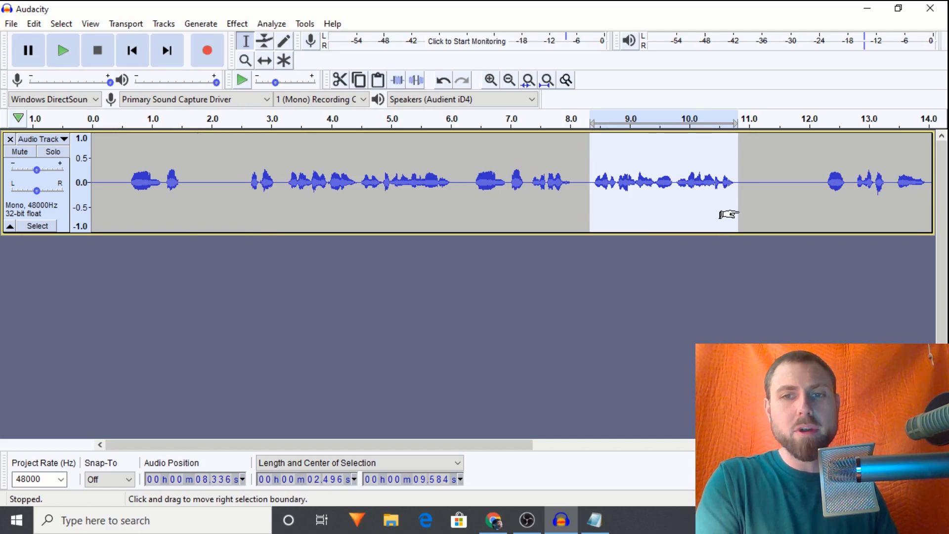
key(ctrl+l)
drag(802, 197, 469, 208)
key(ctrl+l)
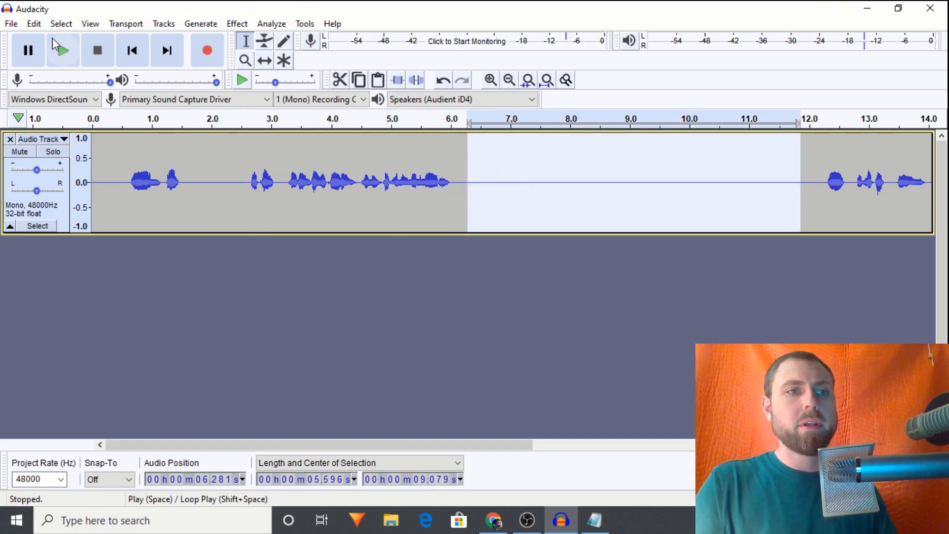
Step: Undo the last two silence edits, from 6.28 s and 8.34 s
click(34, 23)
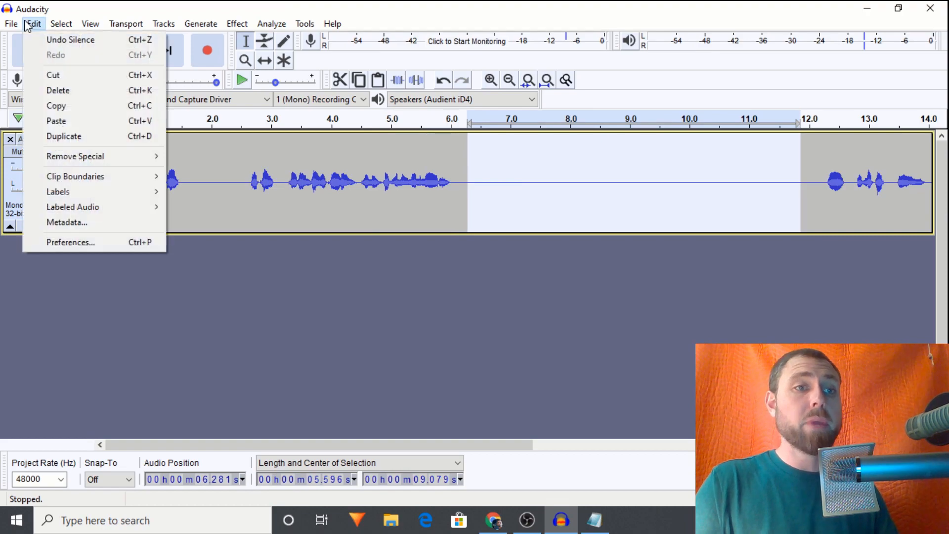
click(53, 42)
click(34, 23)
click(53, 40)
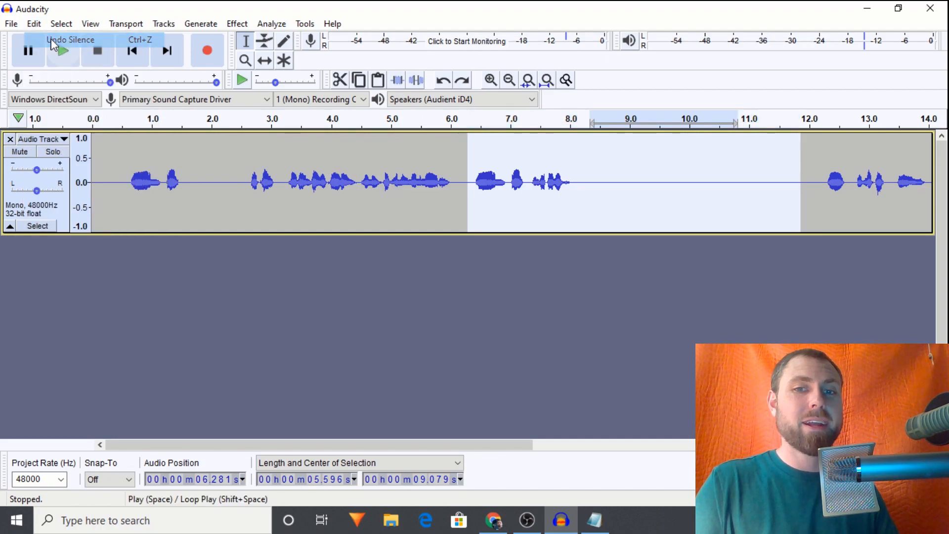
click(37, 23)
mouse_move(11, 23)
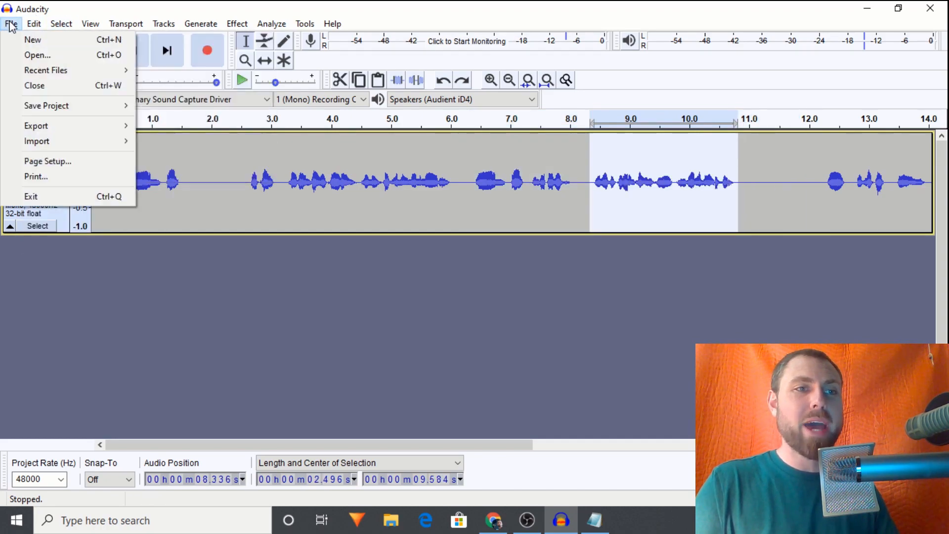
click(52, 41)
Step: Undo the earlier silence edits one by one, including those from 10.93 s and 1.56 s, and the paste at 6.36 s
click(33, 23)
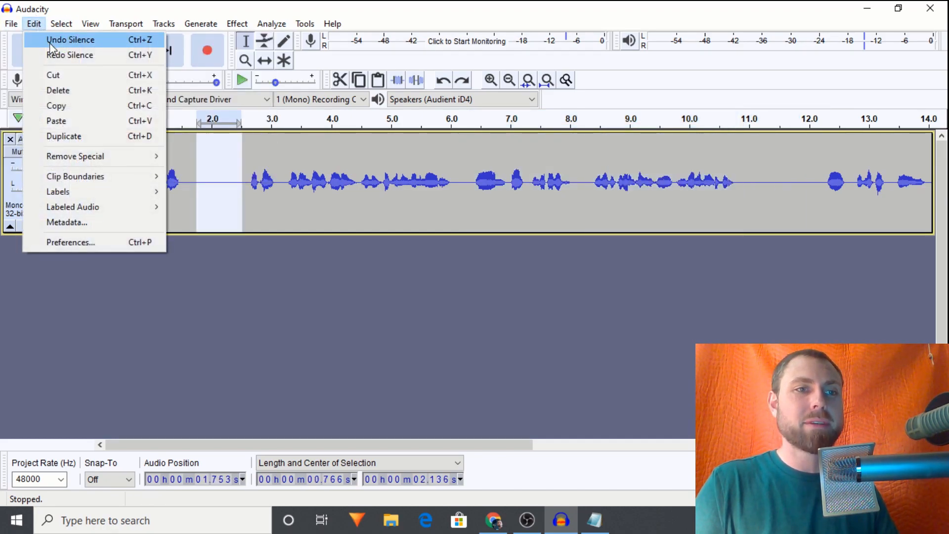
click(50, 44)
click(34, 23)
click(52, 41)
click(35, 24)
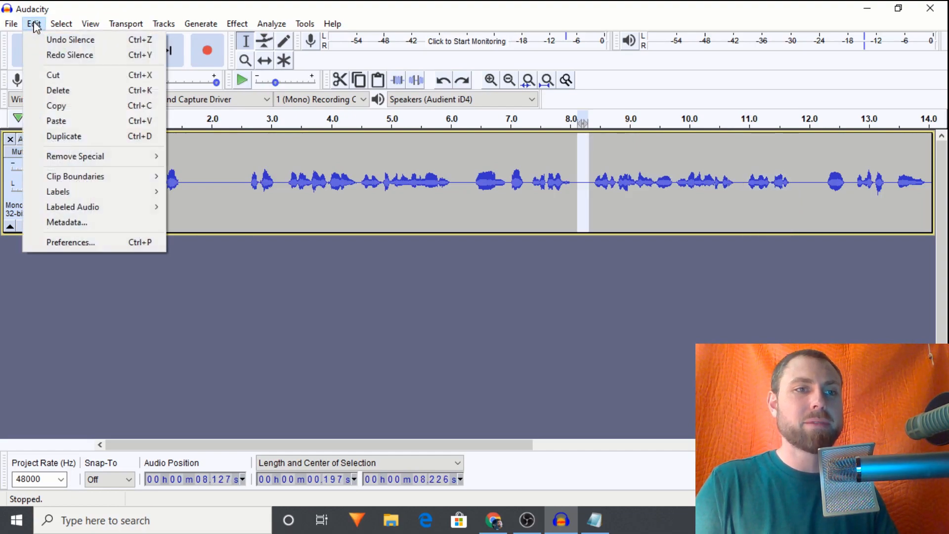
click(52, 39)
click(33, 24)
click(47, 39)
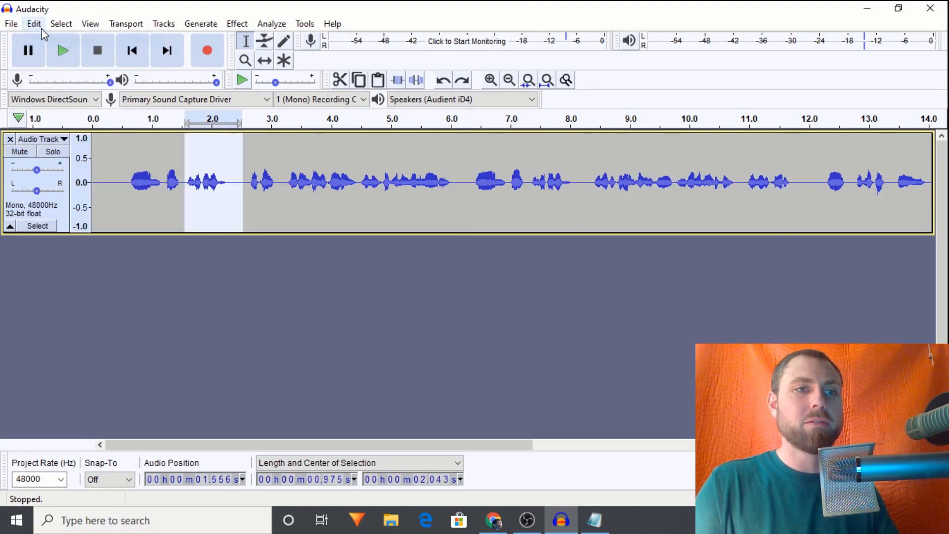
click(34, 24)
click(50, 39)
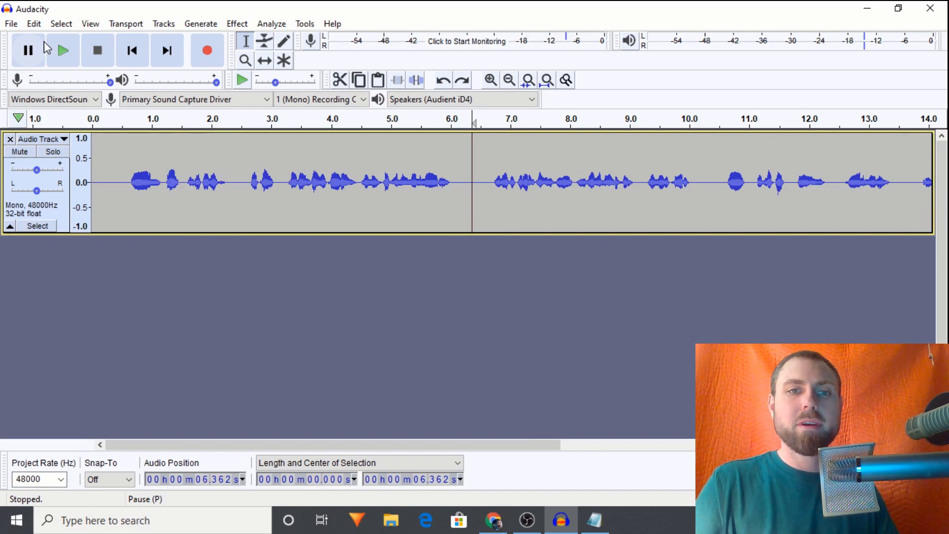